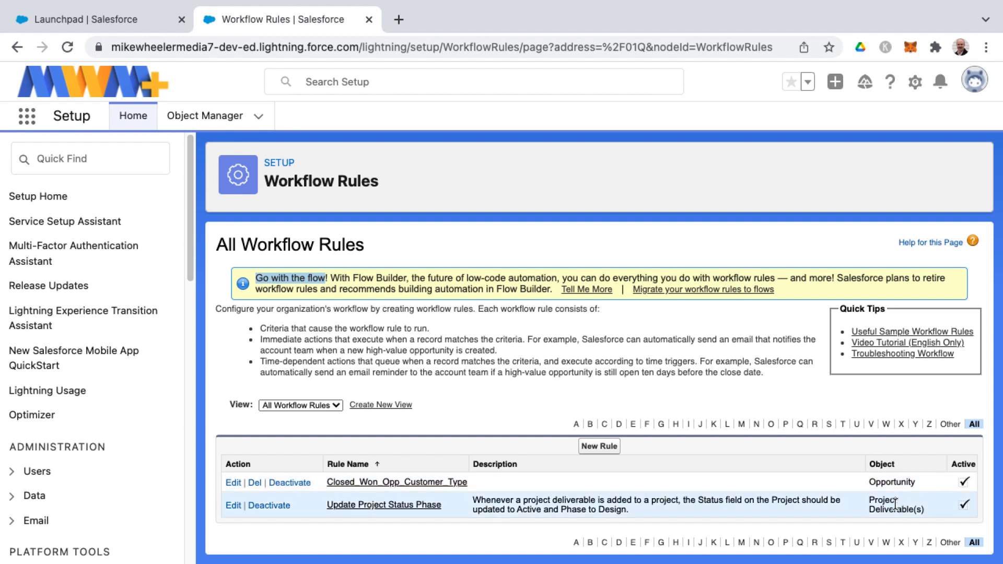
Open Automation Home (Beta) under Process Automation and look through its automation creation options and overview sections.
scroll(90, 376, "down", 6)
left_click(89, 377)
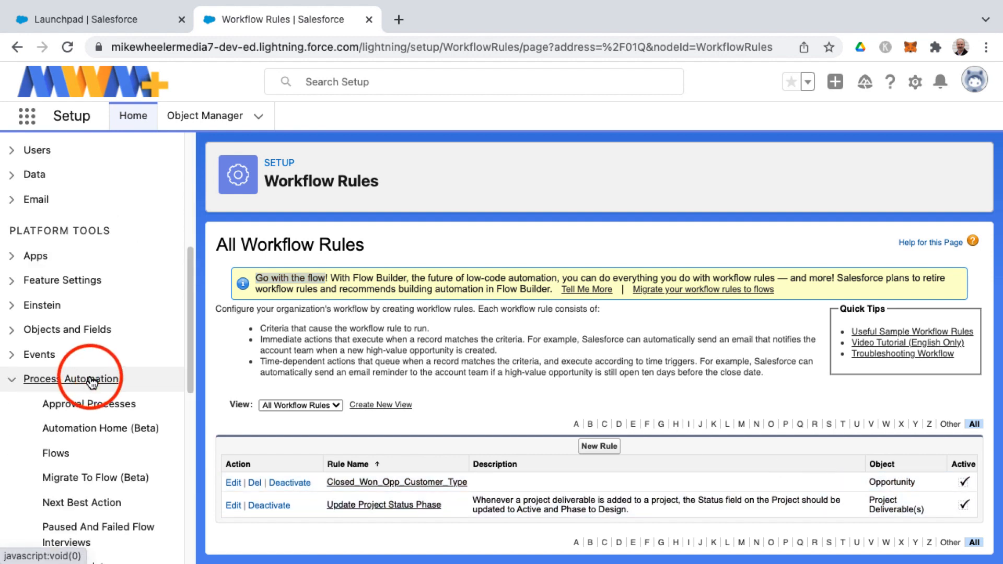
scroll(97, 418, "down", 3)
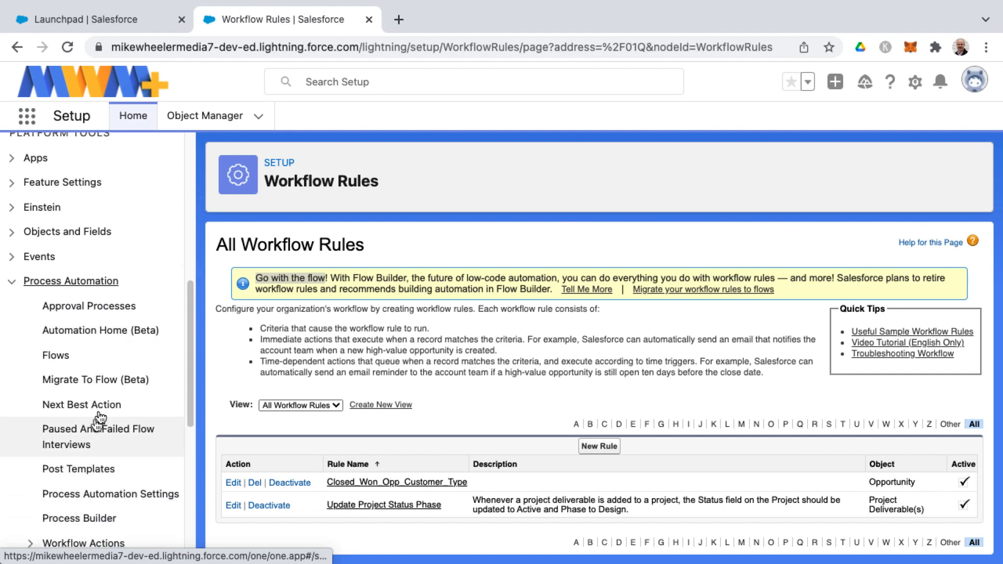
left_click(111, 334)
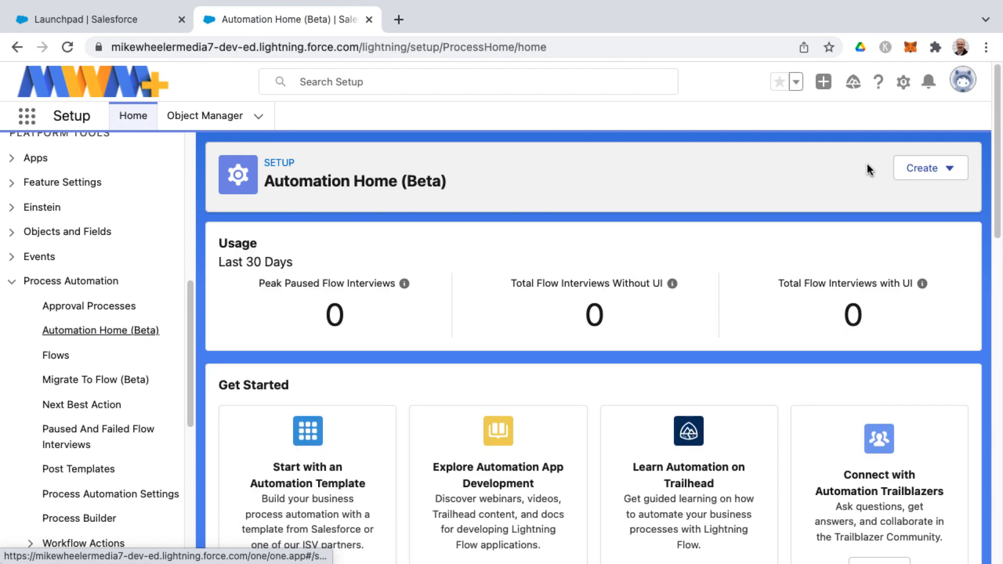
left_click(906, 172)
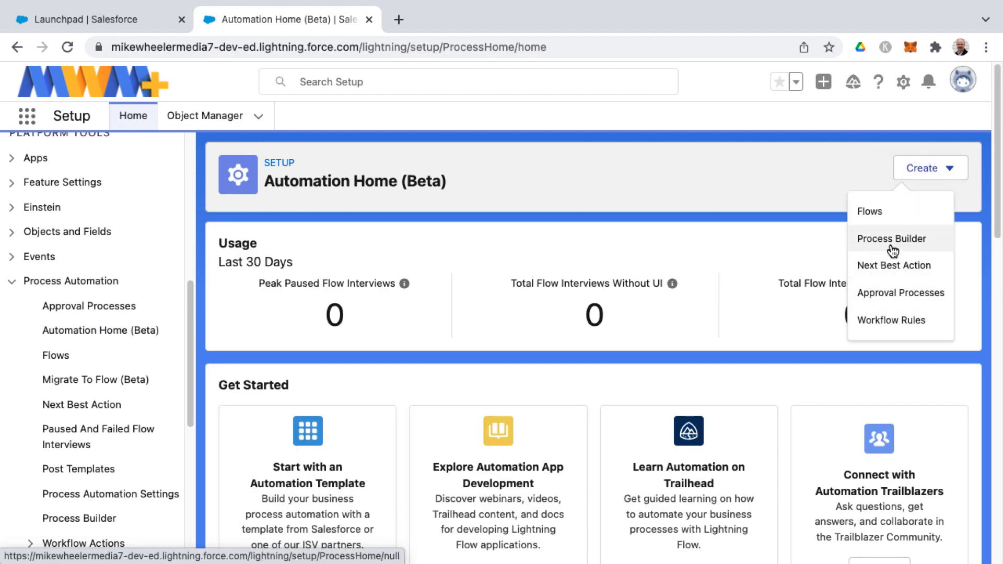
scroll(655, 357, "down", 3)
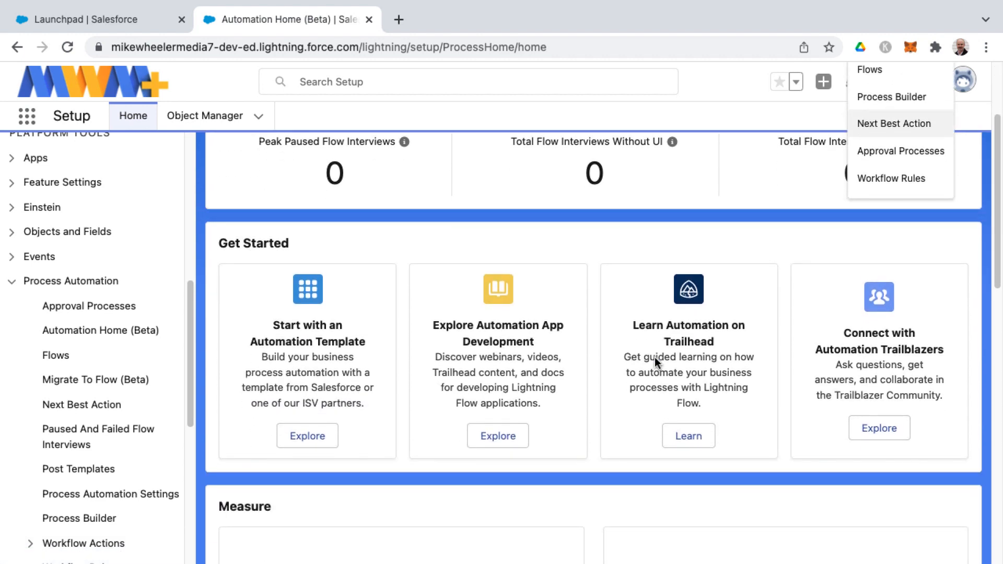
scroll(630, 384, "down", 7)
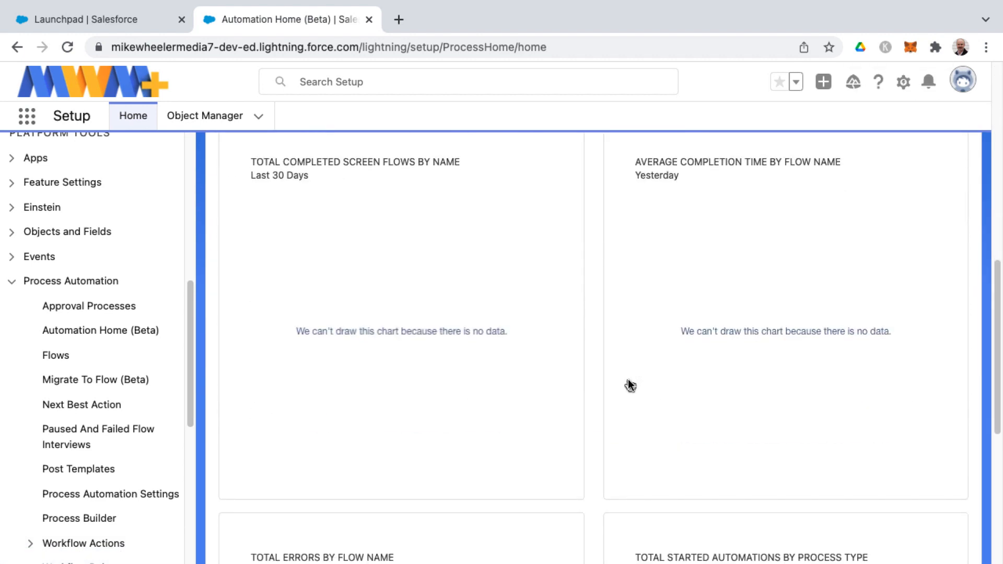
Open Migrate To Flow (Beta) and try to migrate the Update Project Status Phase workflow rule to a flow.
left_click(104, 387)
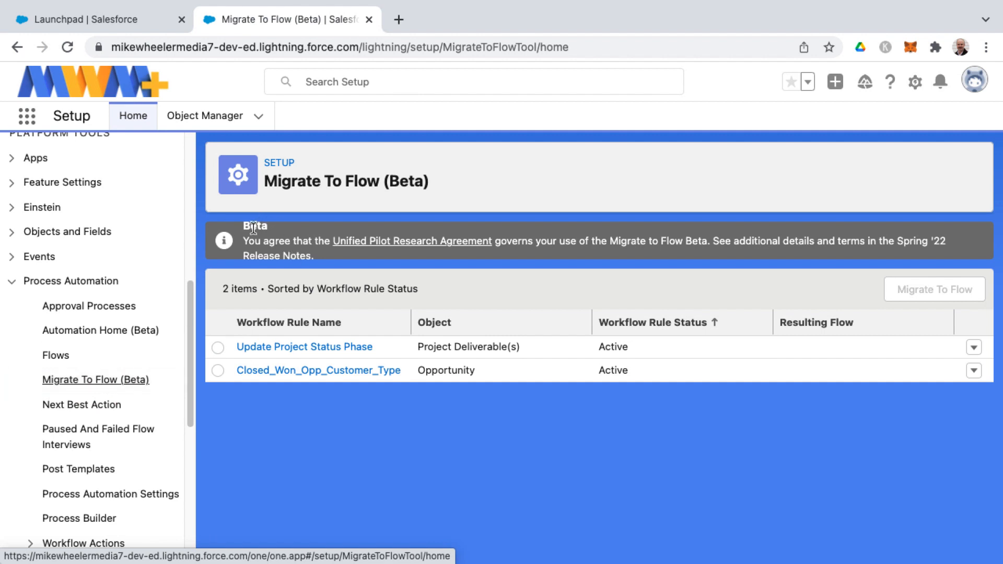
left_click(218, 350)
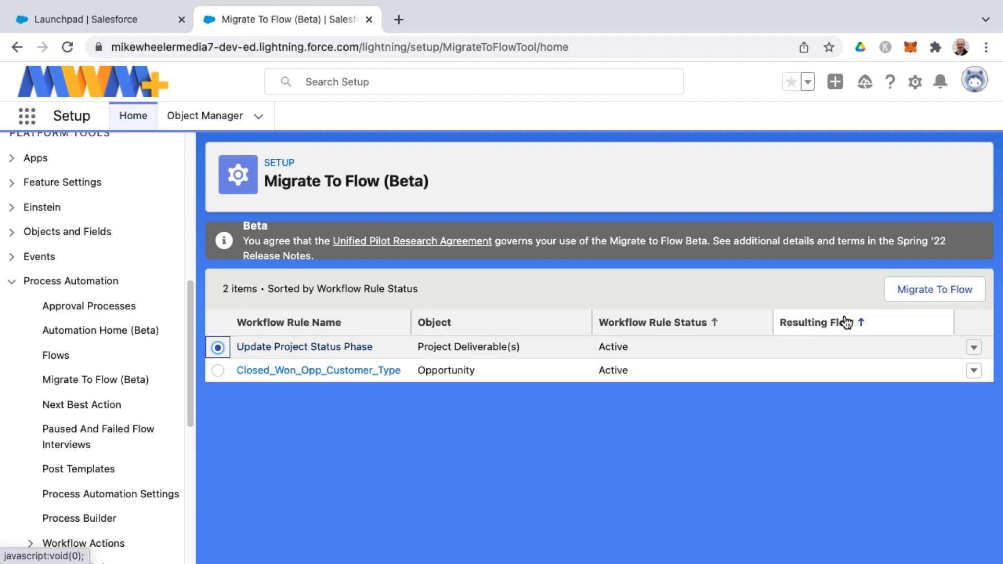
left_click(906, 291)
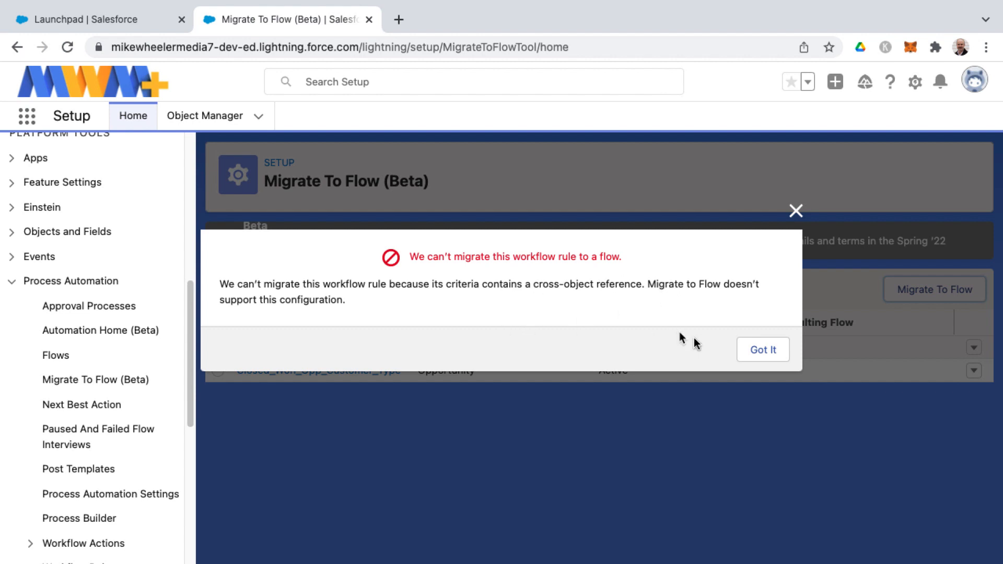
left_click(747, 356)
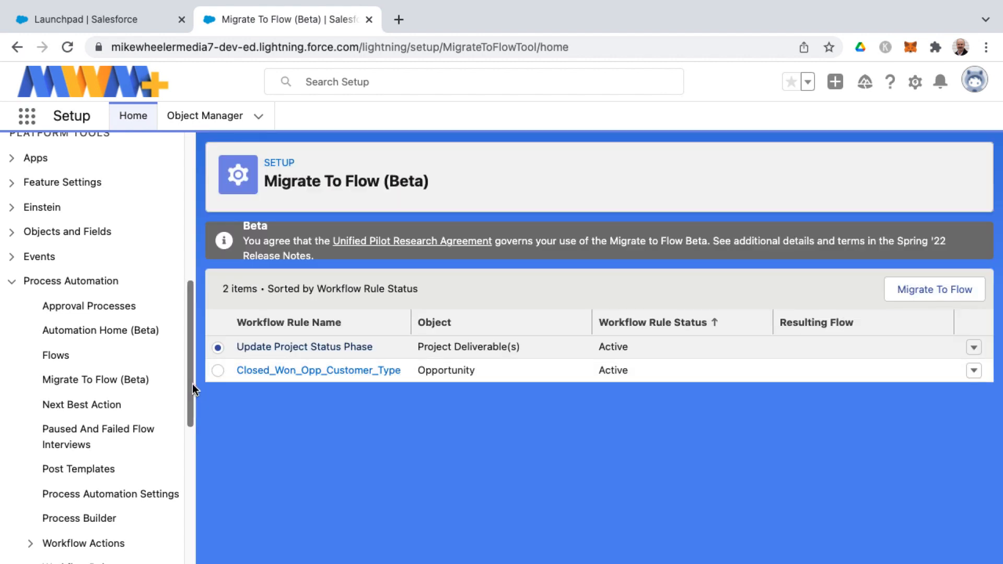
Review the criteria of the Closed_Won_Opp_Customer_Type workflow rule, then return to the migration list and try to migrate that rule.
left_click(294, 372)
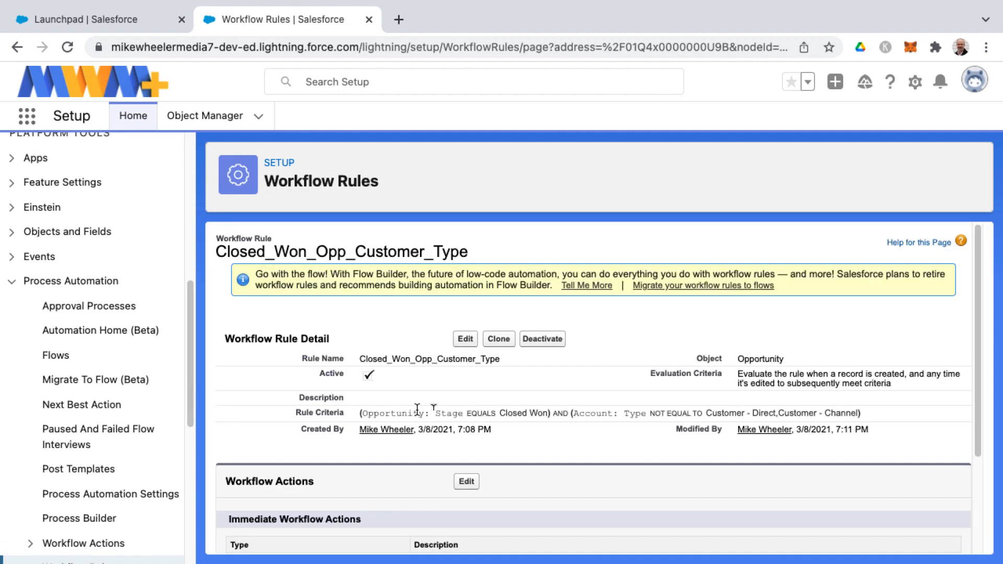
left_click(625, 414)
left_click(18, 47)
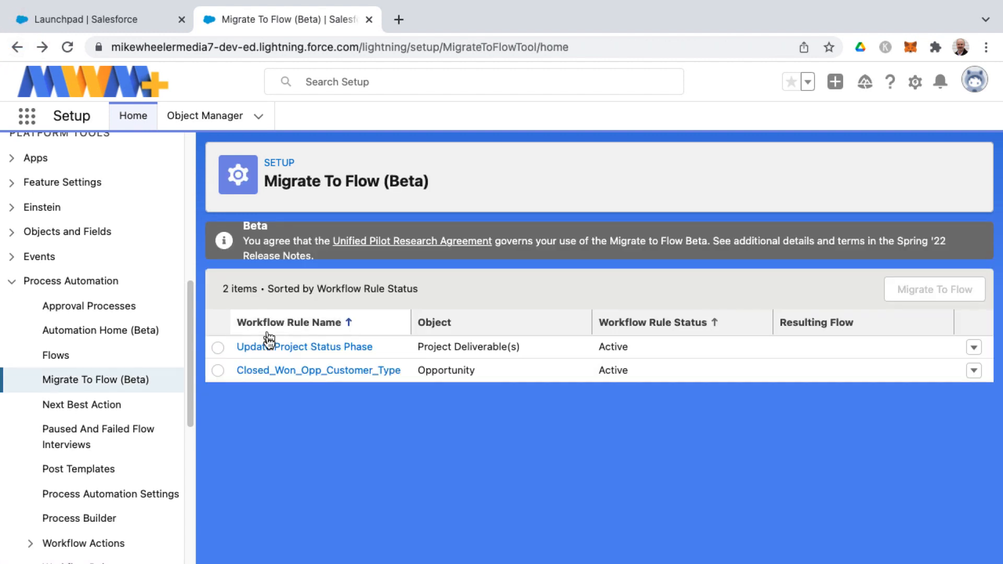
left_click(217, 371)
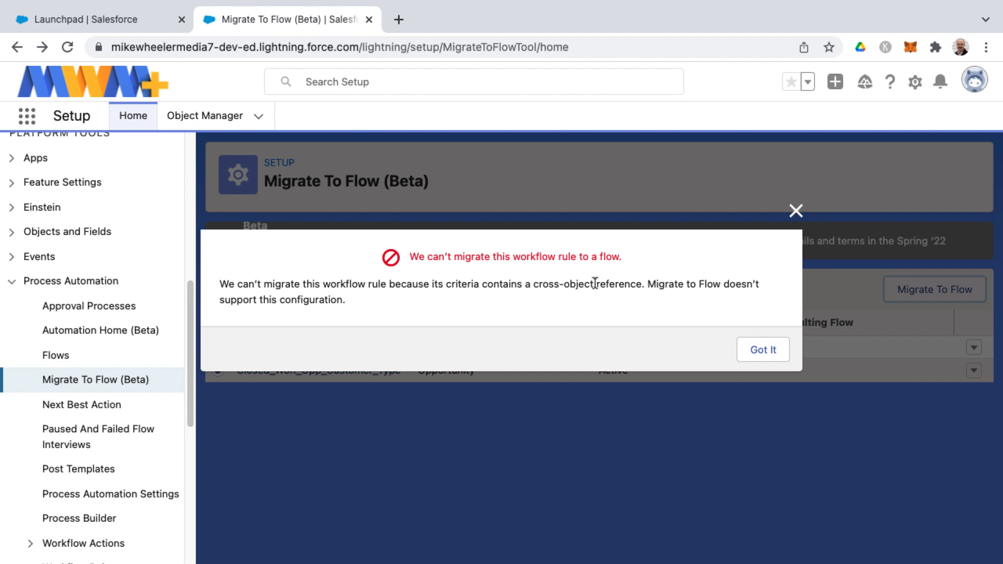
left_click(797, 211)
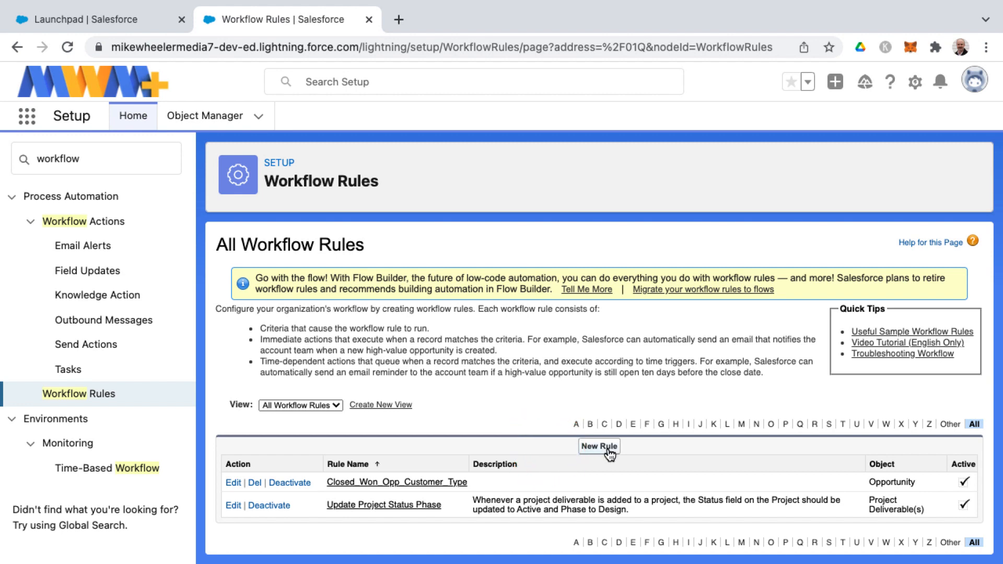
Start a new rule, continuing with Workflow Rules instead of Flow Builder, and choose Opportunity as its object.
left_click(609, 449)
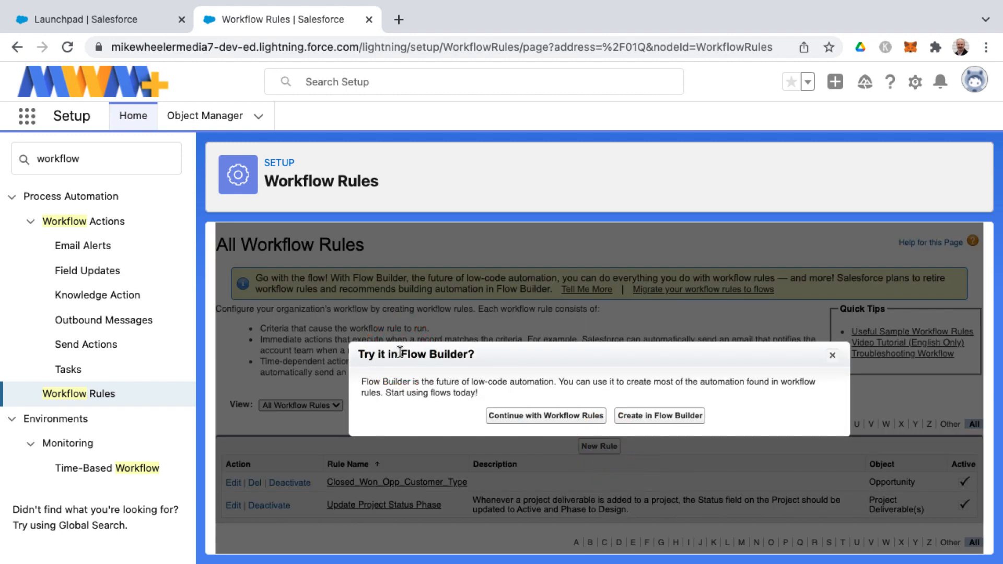
left_click(515, 419)
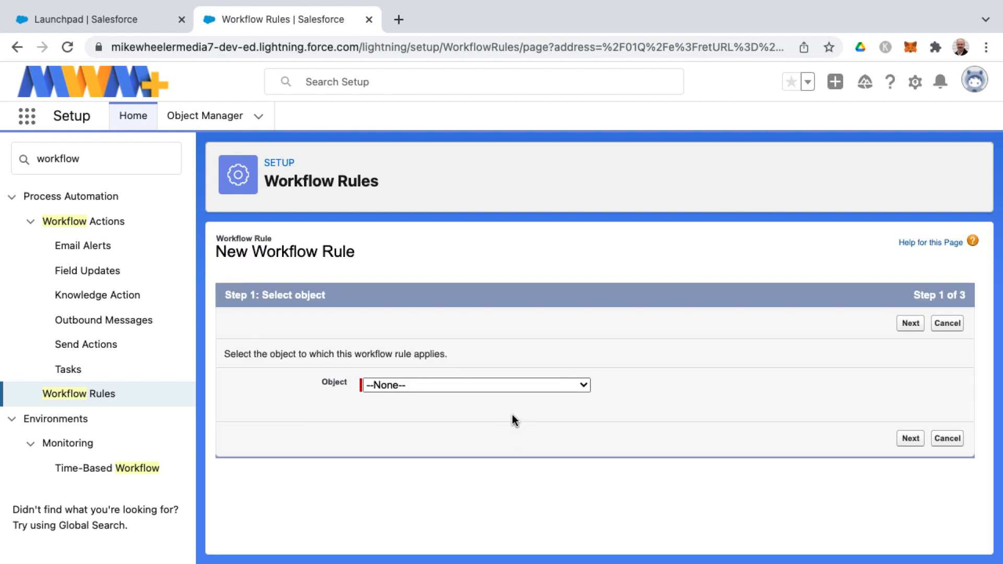
left_click(493, 385)
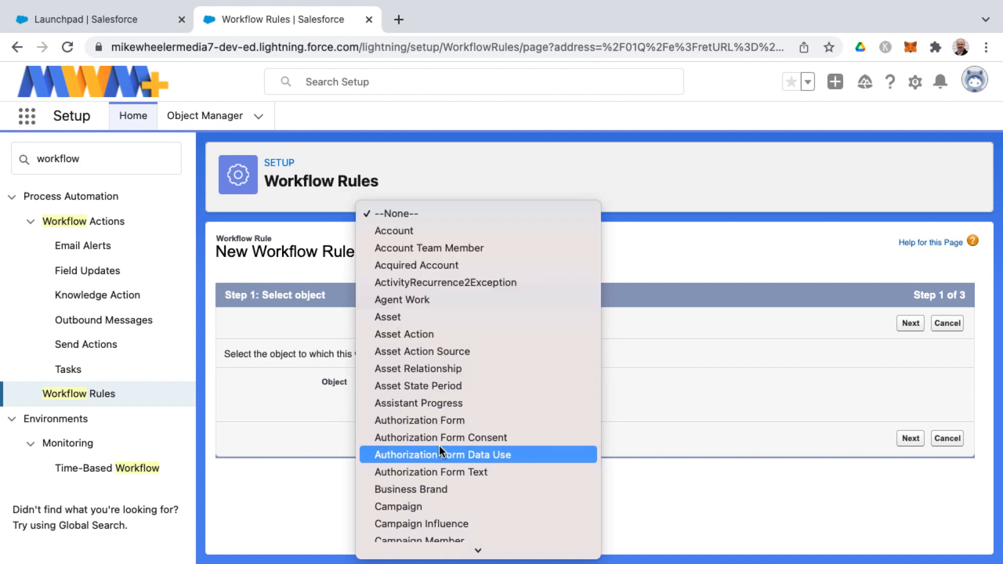
scroll(440, 447, "down", 15)
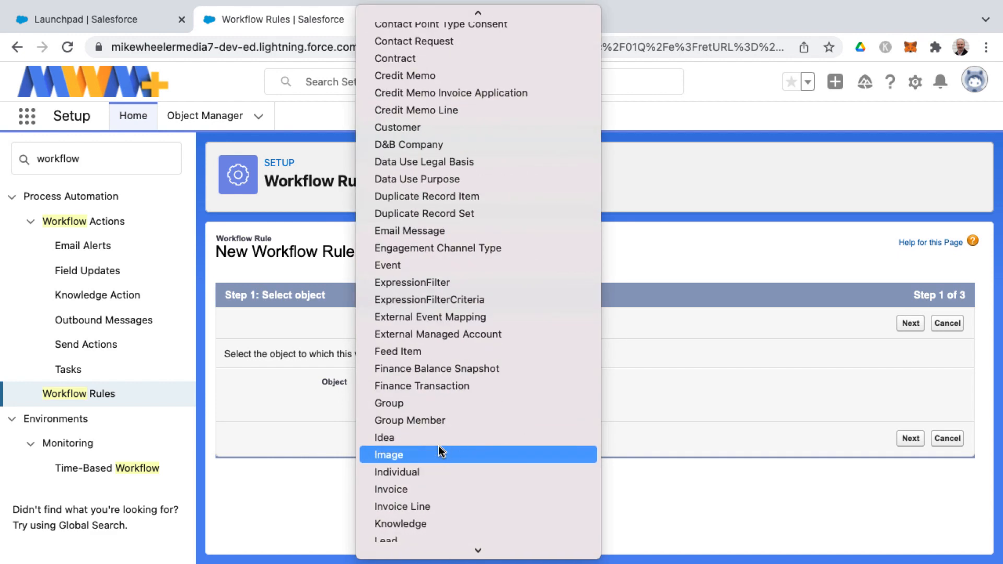
scroll(439, 448, "down", 12)
left_click(418, 301)
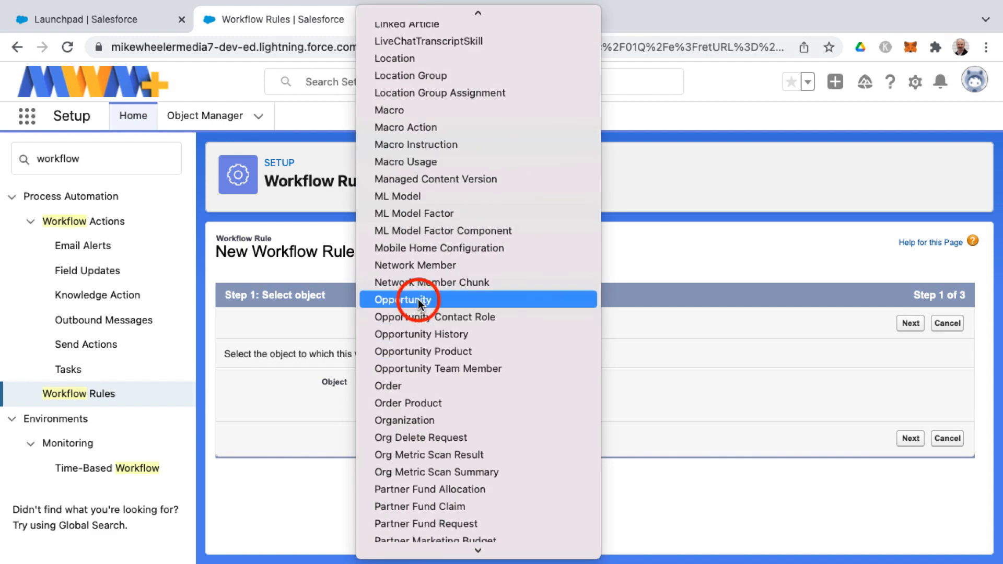
left_click(691, 362)
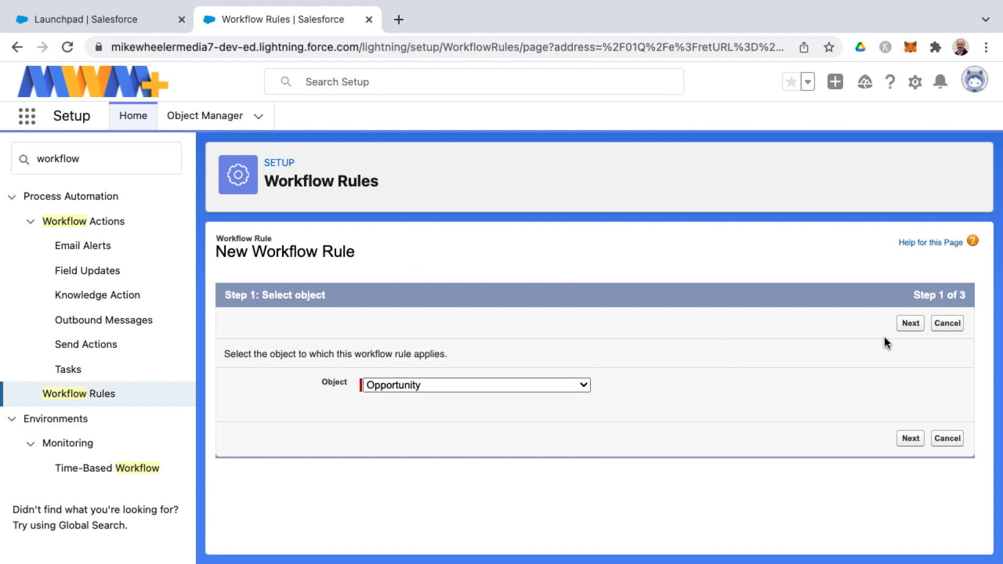
left_click(908, 327)
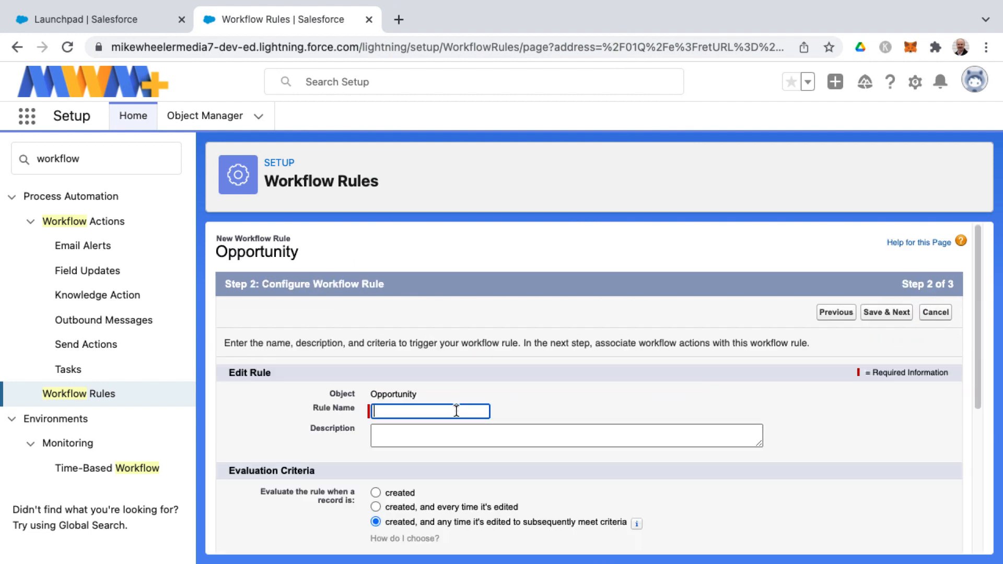
Name the workflow rule, set its criteria to Opportunity: Close Date not equal to TODAY, and save it.
type("W")
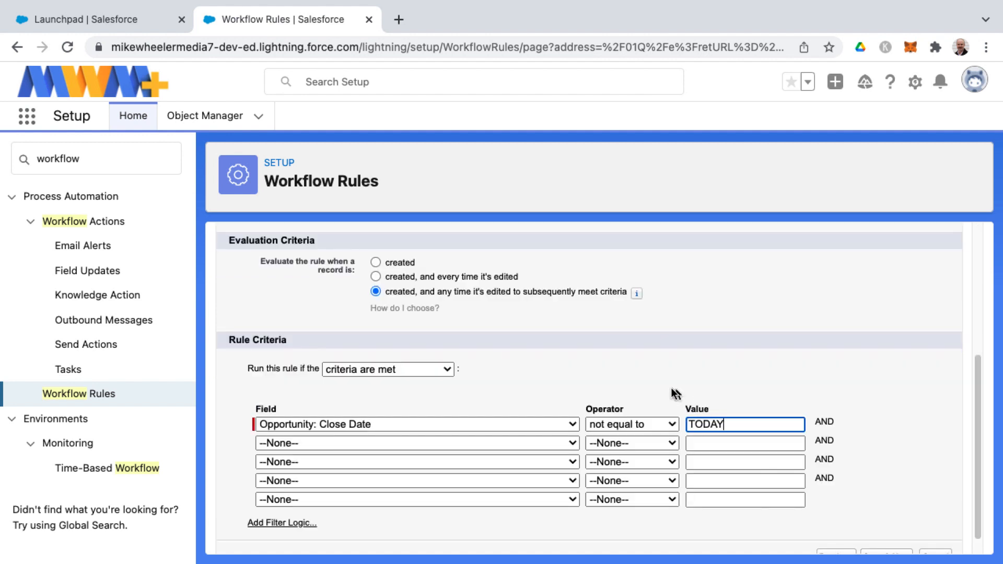
left_click(640, 378)
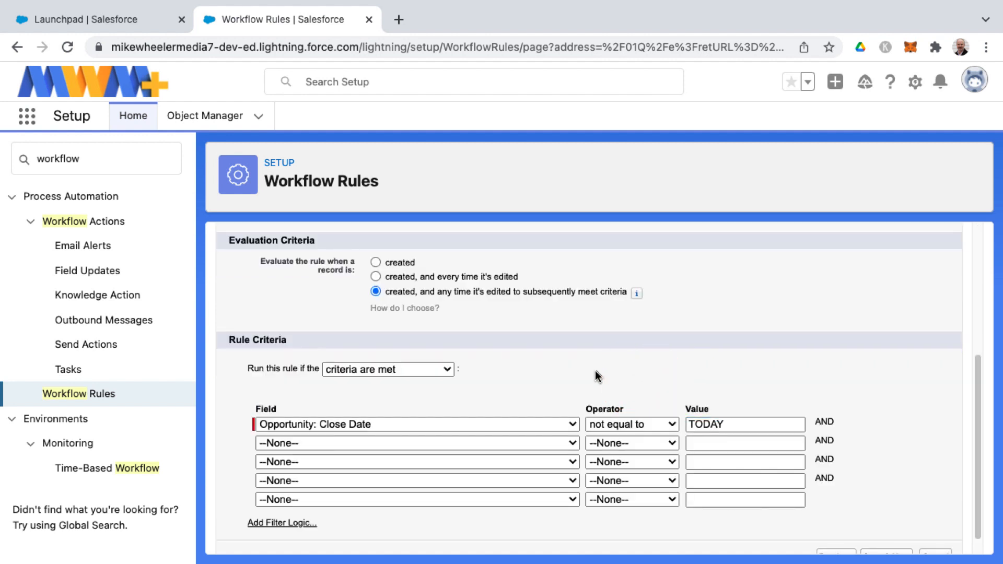
scroll(514, 396, "down", 1)
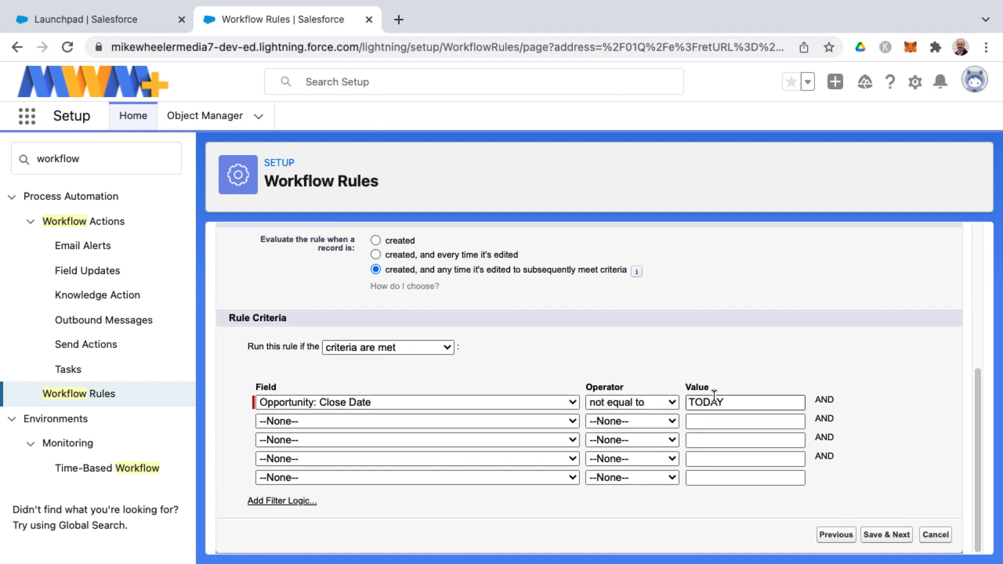
left_click(873, 534)
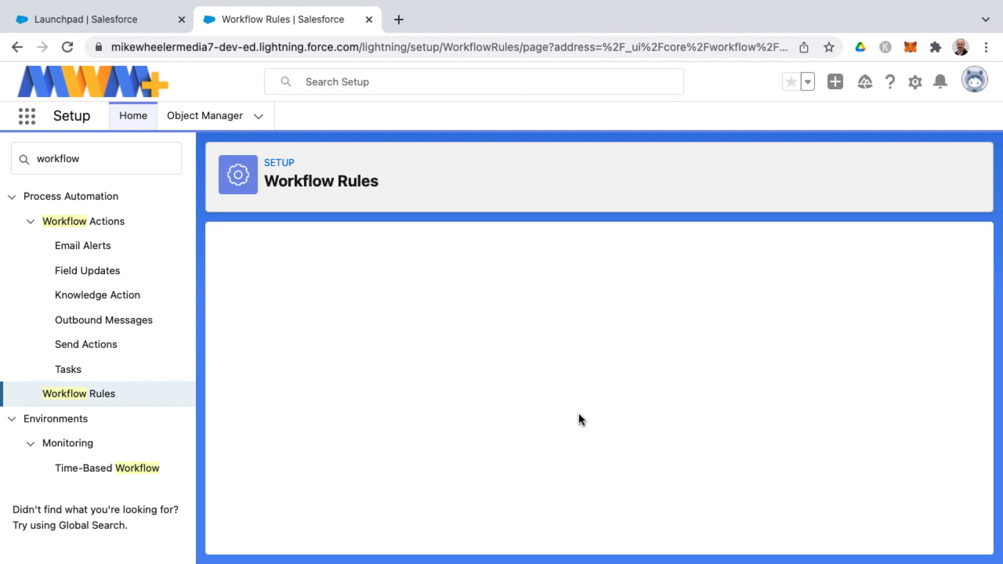
Add an immediate task action with an assignee, subject "Do This!", comment "to do" and due date Opportunity: Close Date minus 1 day.
scroll(361, 431, "down", 1)
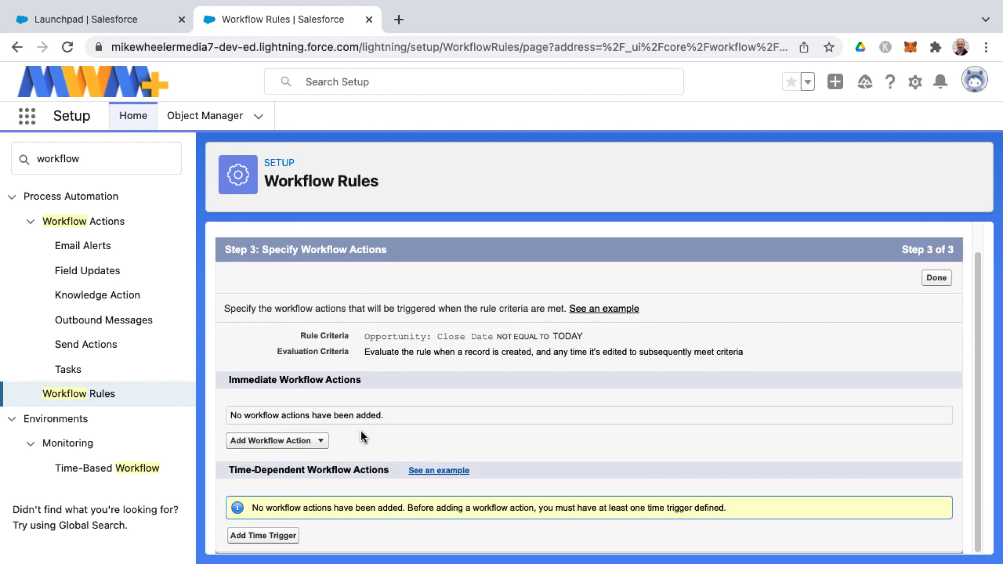
left_click(322, 441)
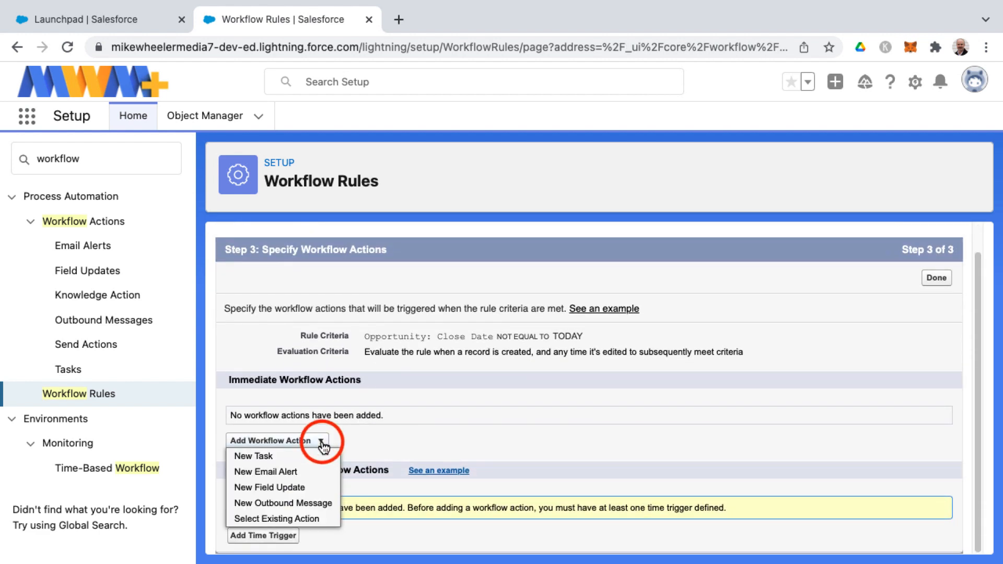
left_click(288, 455)
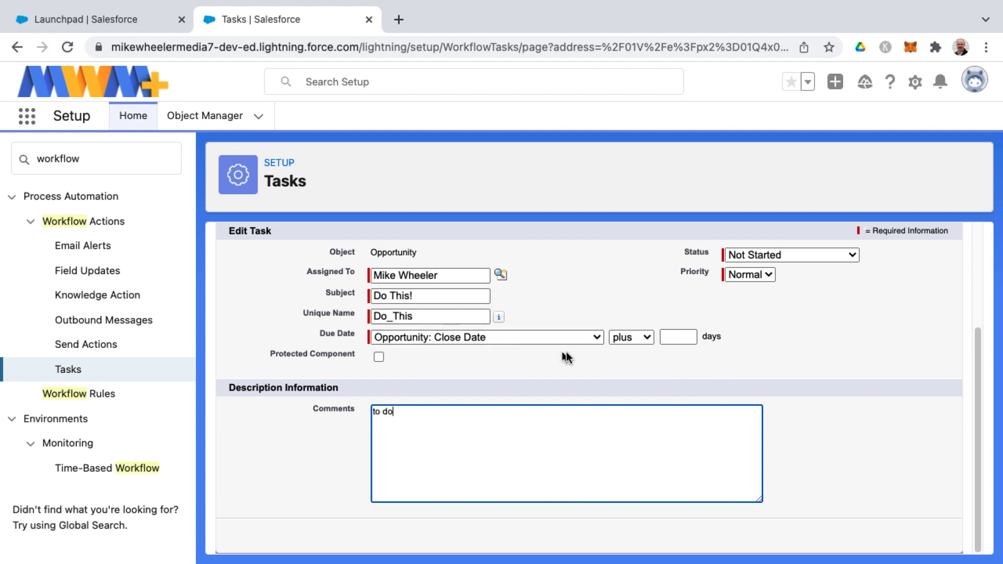
left_click(679, 336)
left_click(632, 337)
left_click(634, 352)
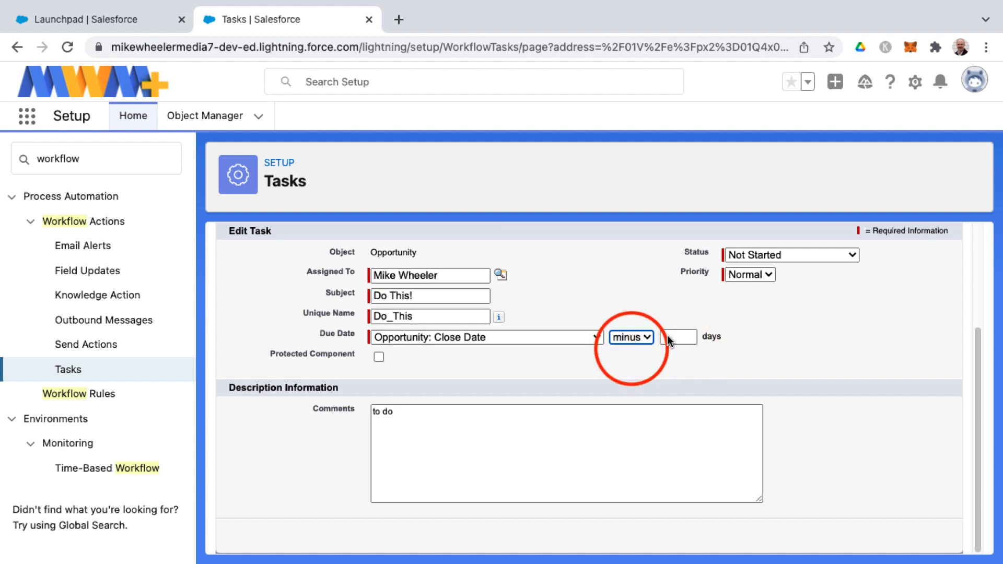
left_click(669, 336)
type("1")
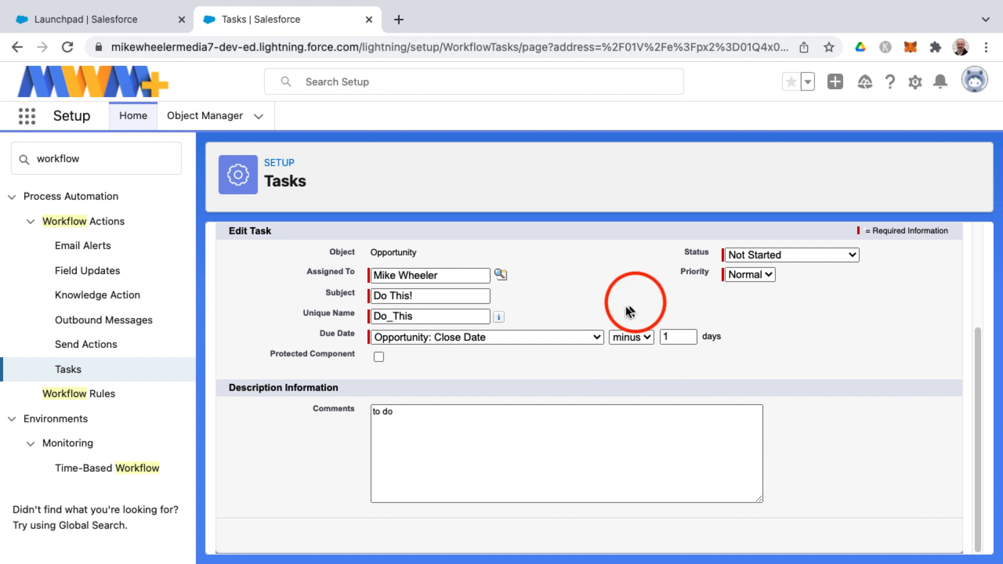
Save the Do This! task and return to the Workflow Rules list without creating another task.
scroll(518, 378, "up", 2)
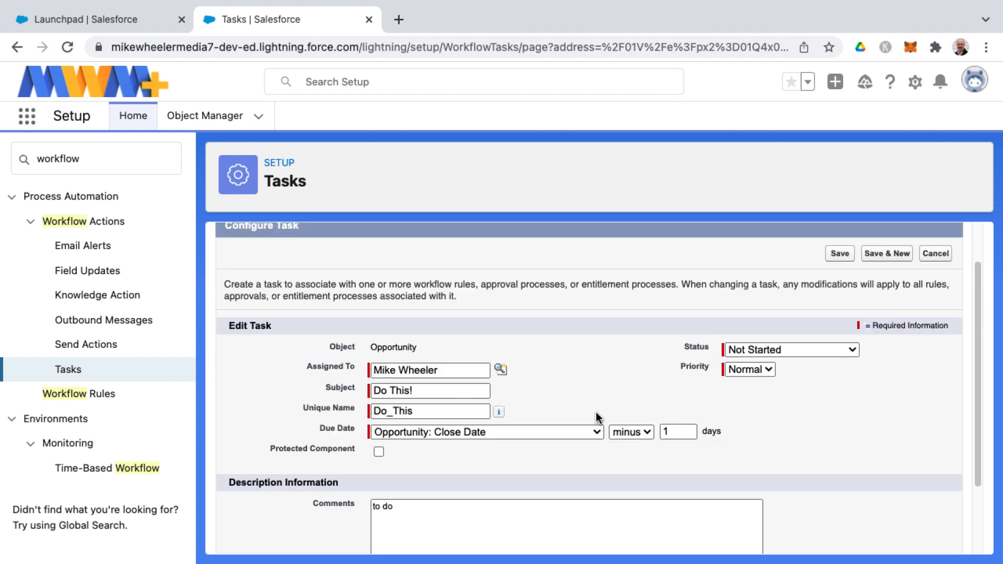
scroll(470, 398, "down", 2)
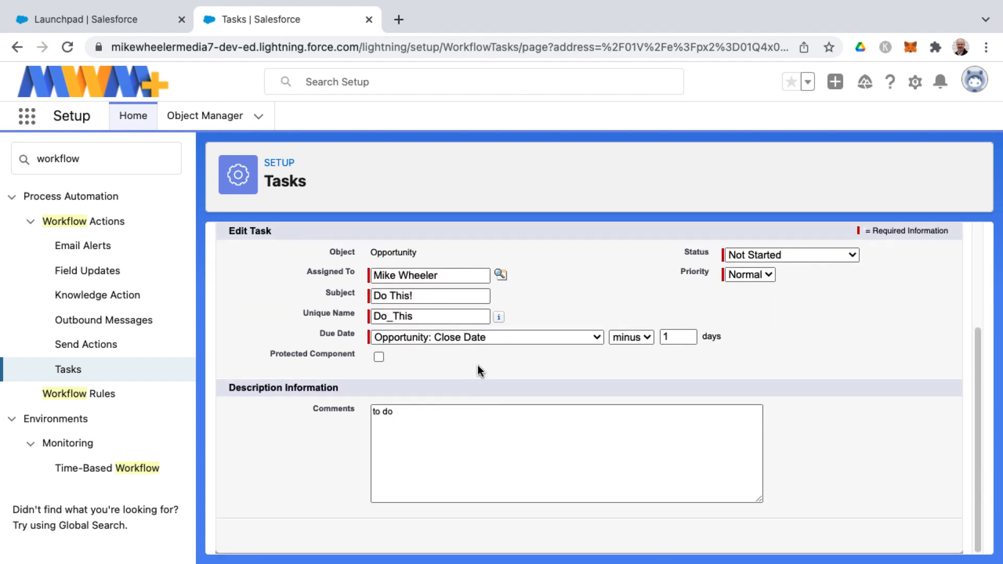
scroll(464, 410, "up", 3)
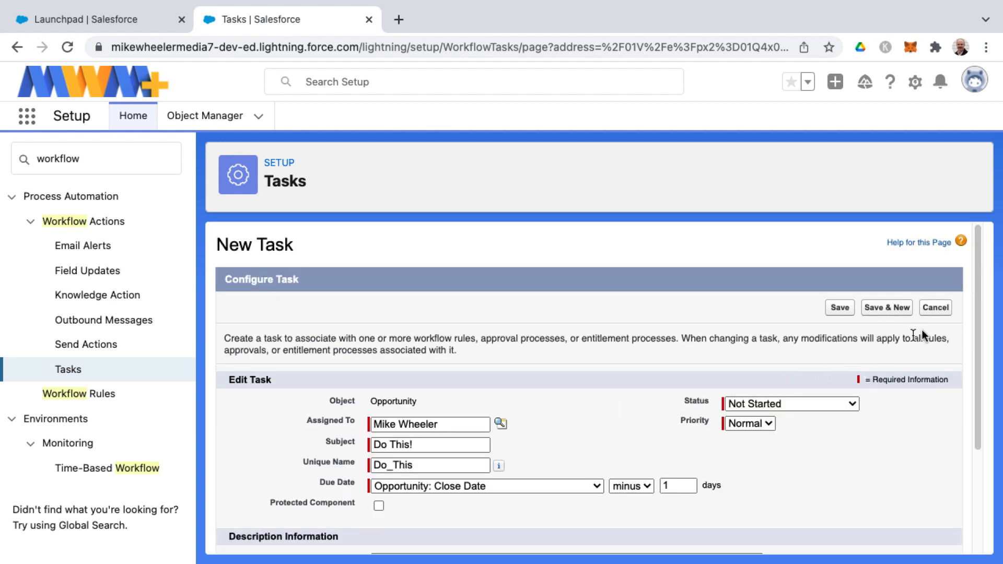
left_click(889, 309)
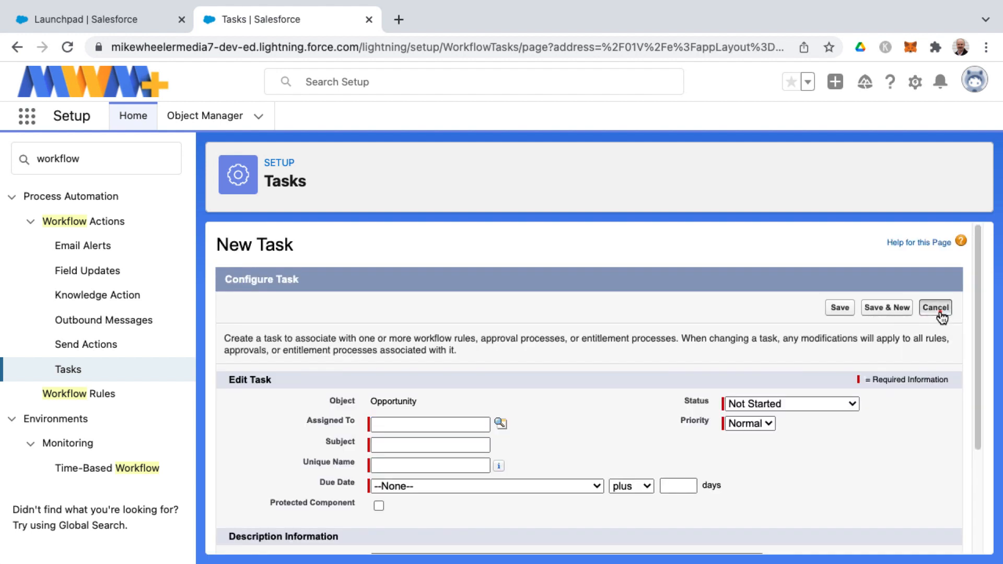
left_click(936, 310)
left_click(64, 393)
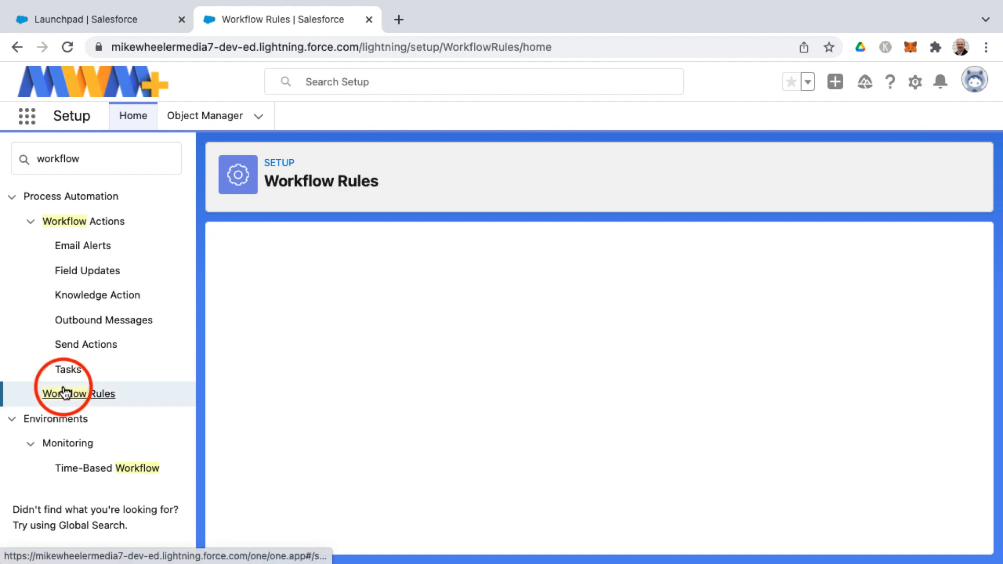
Open the wfr1 workflow rule and start editing its workflow actions.
left_click(336, 528)
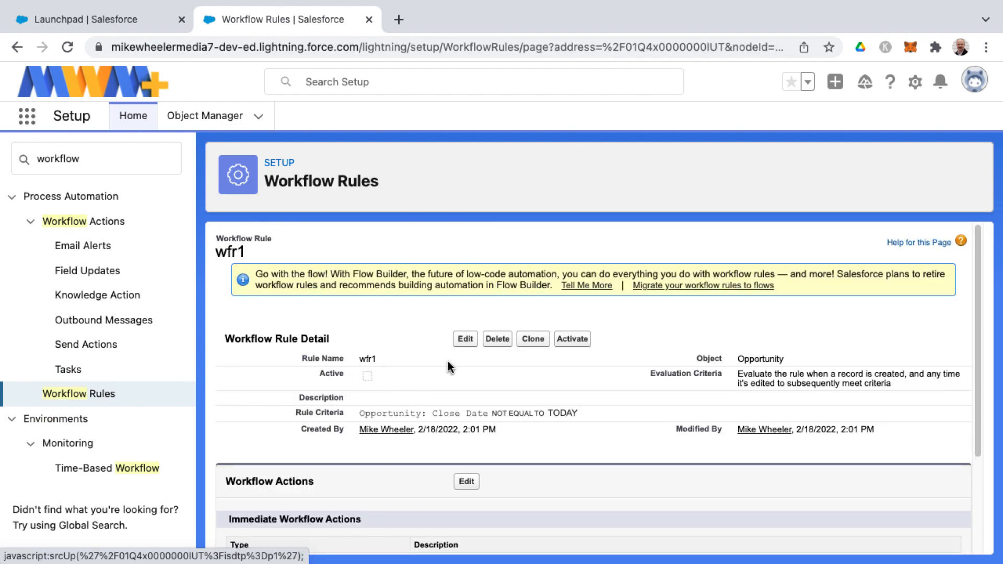
scroll(475, 428, "down", 3)
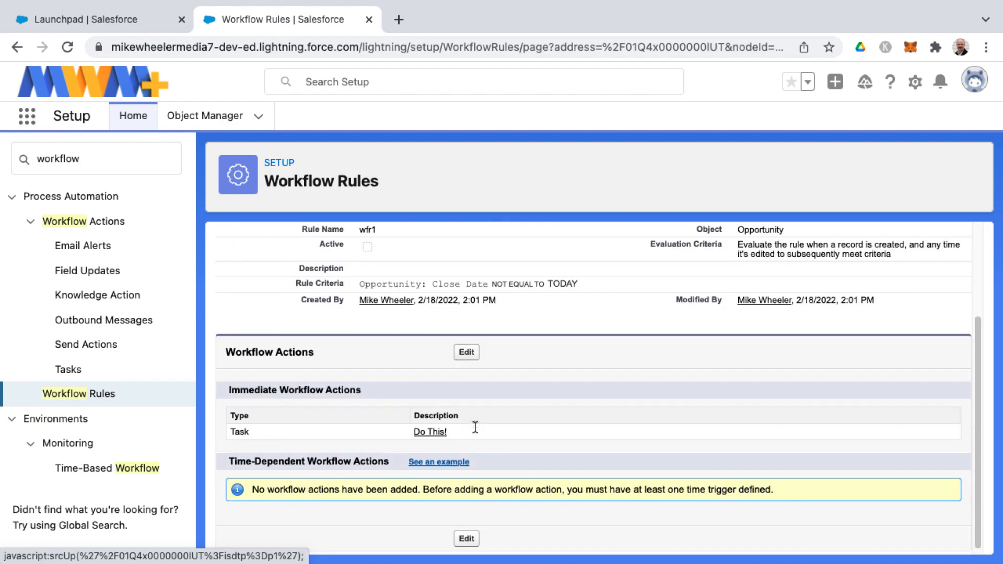
left_click(458, 351)
scroll(452, 418, "down", 1)
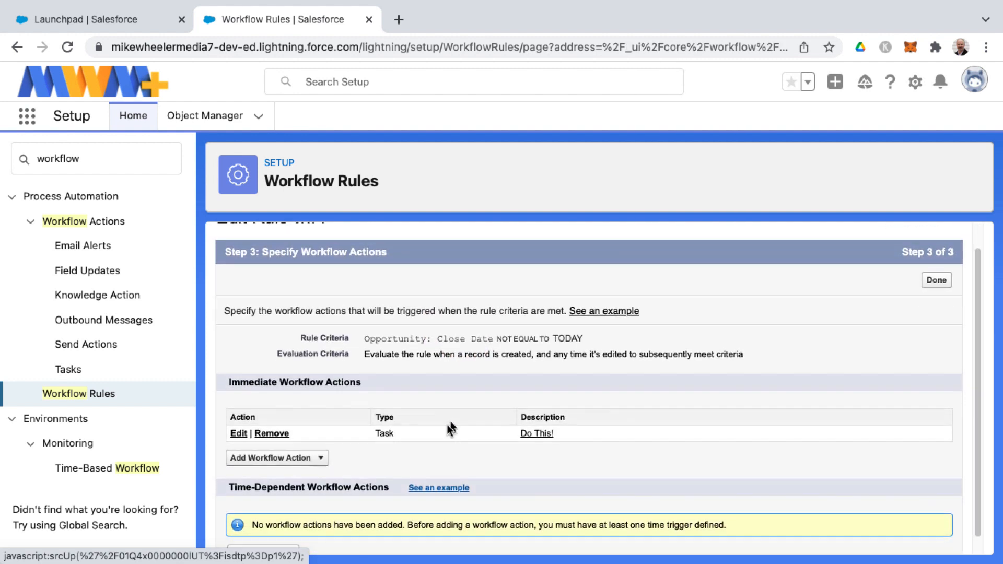
Add an immediate field update named "update desc" that sets the Opportunity Description with the formula "text", and save it.
left_click(320, 460)
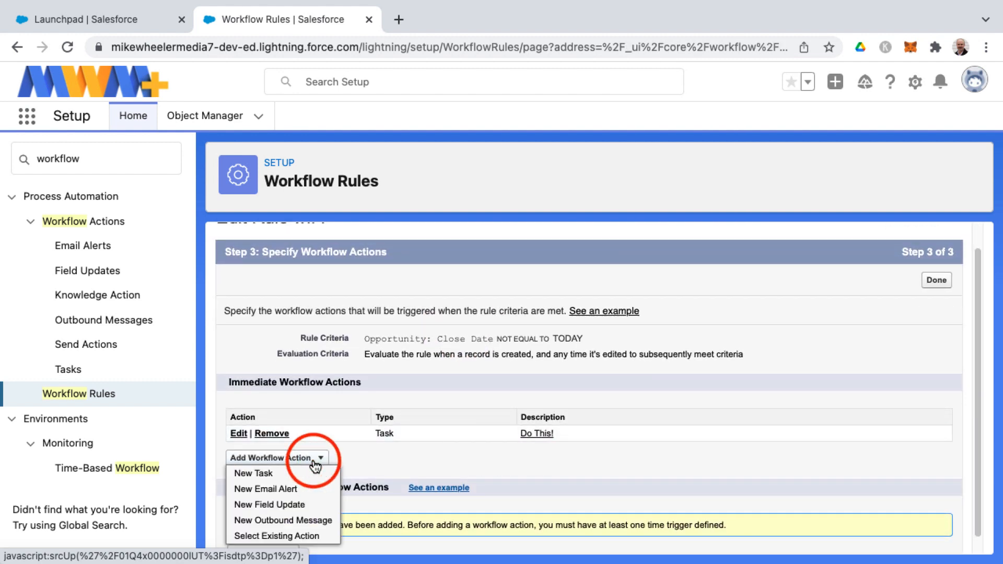
left_click(282, 505)
left_click(481, 461)
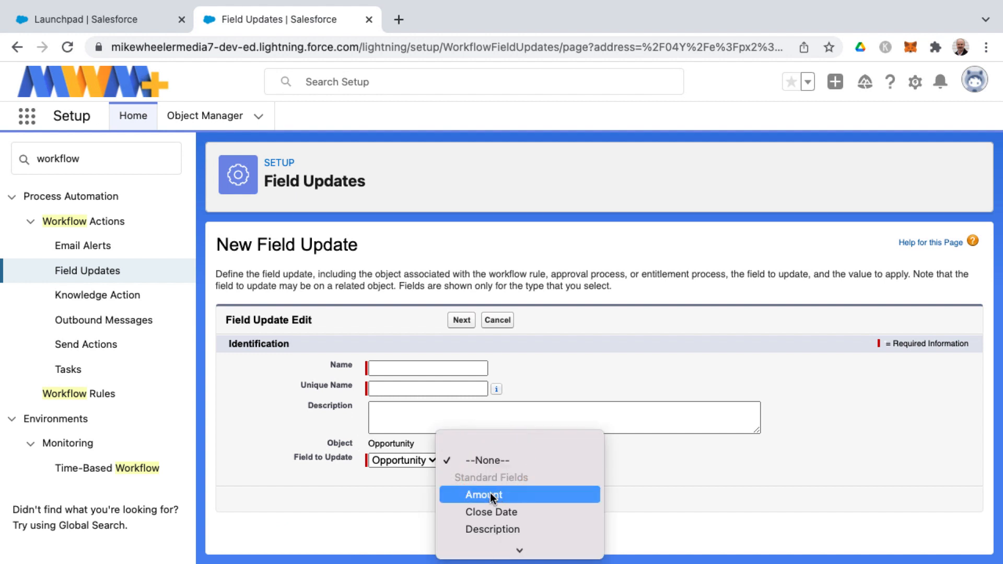
scroll(492, 462, "down", 3)
left_click(493, 462)
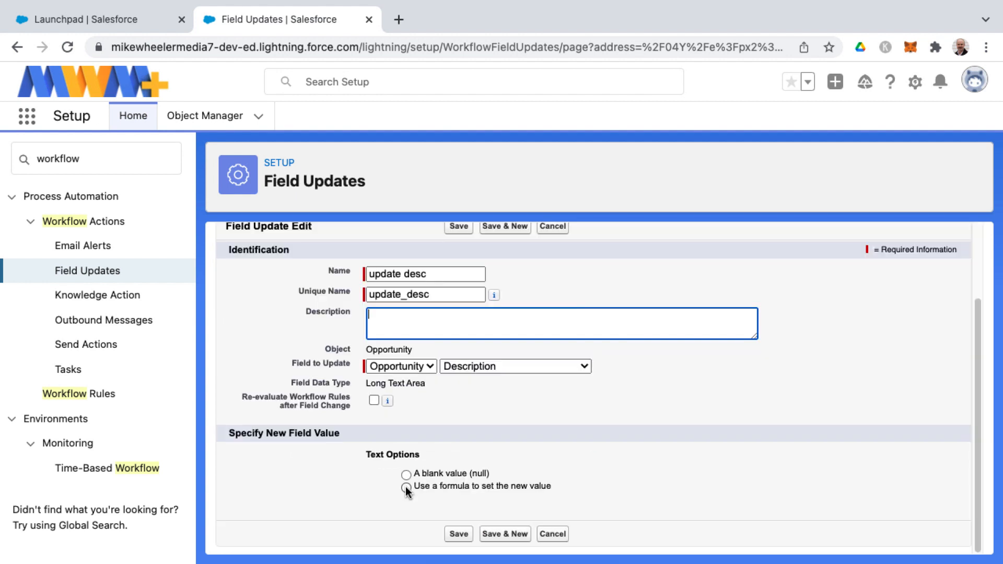
left_click(406, 488)
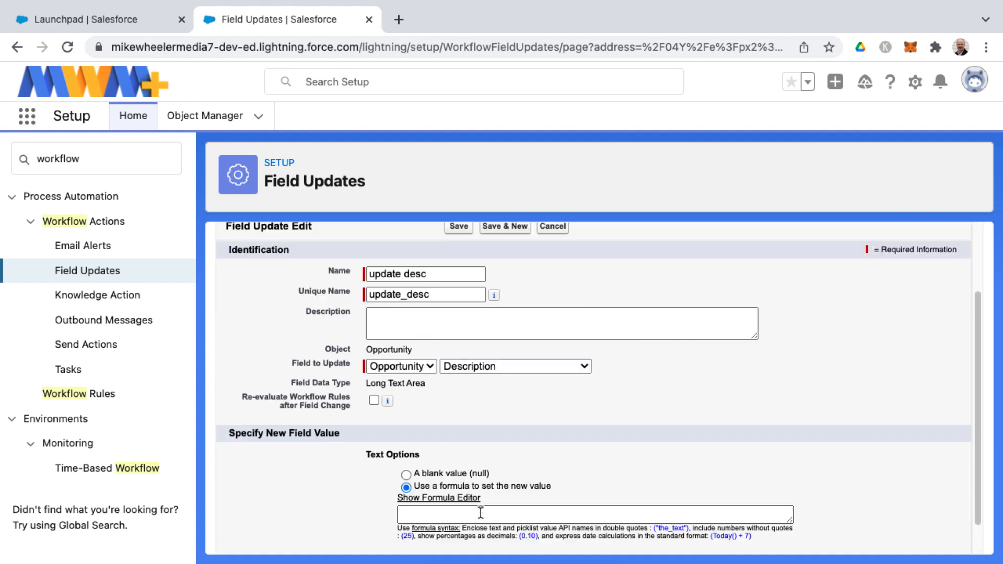
left_click(481, 512)
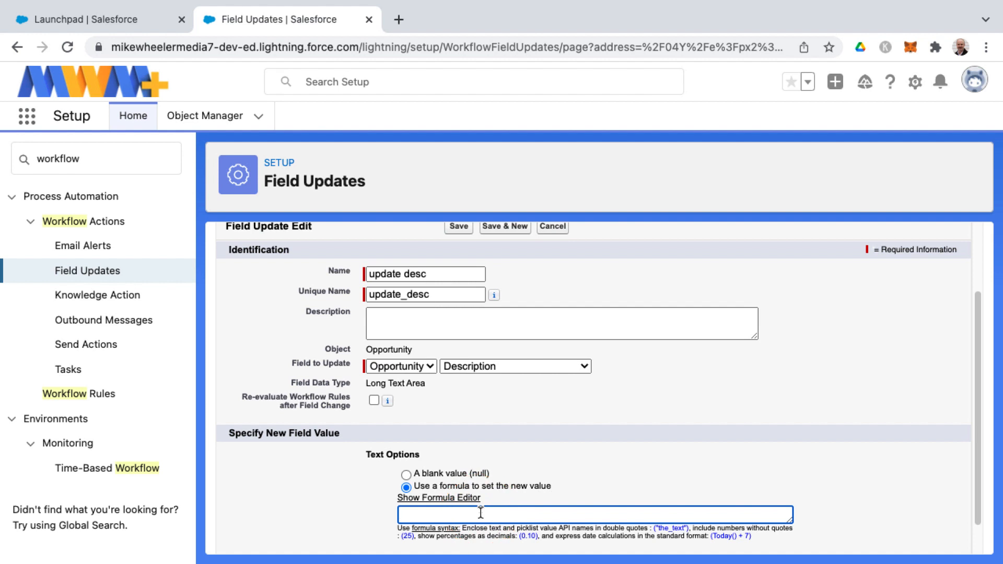
type("\"text\"")
left_click(462, 228)
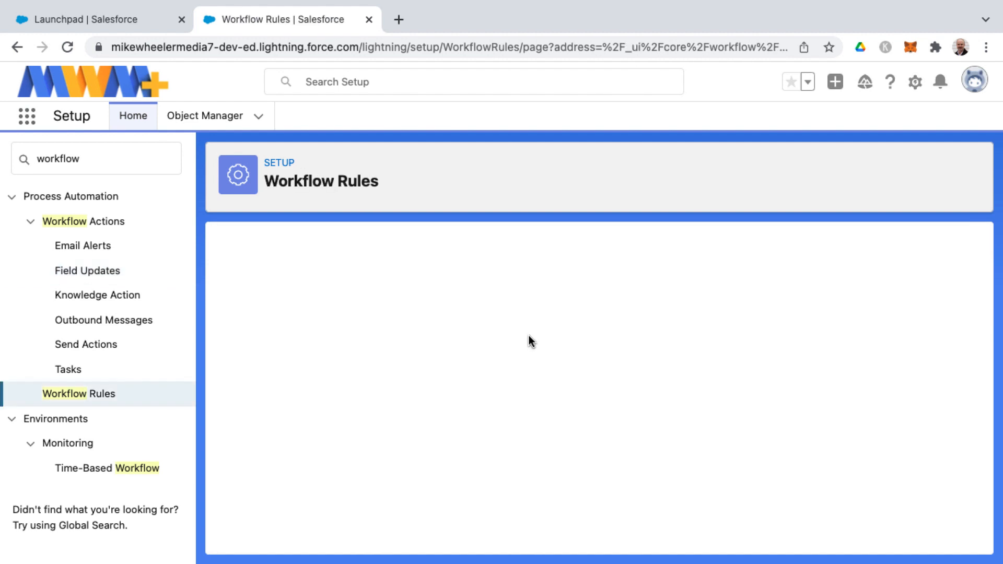
Add a time trigger of 30 days after the Rule Trigger Date to wfr1.
scroll(387, 471, "down", 2)
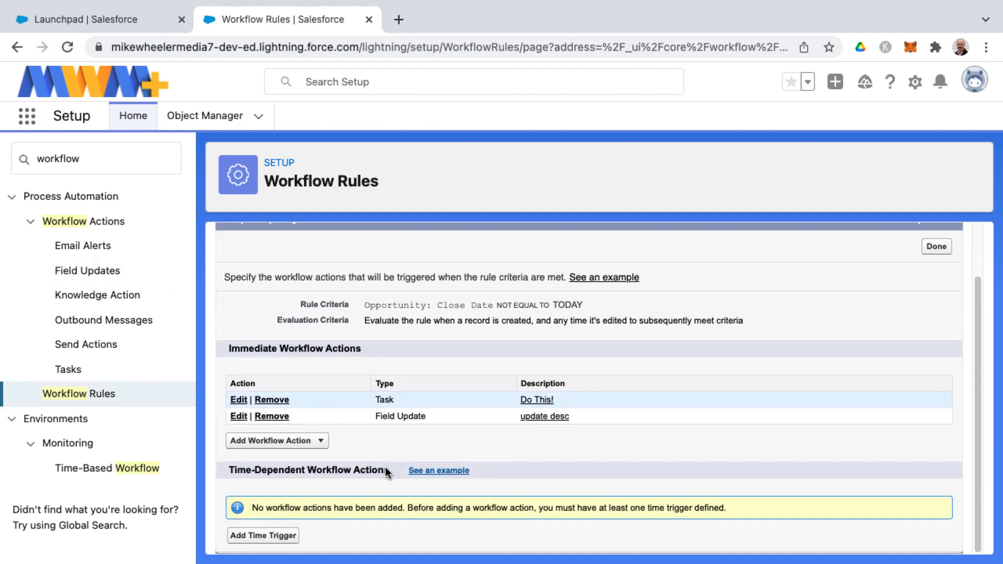
left_click(263, 536)
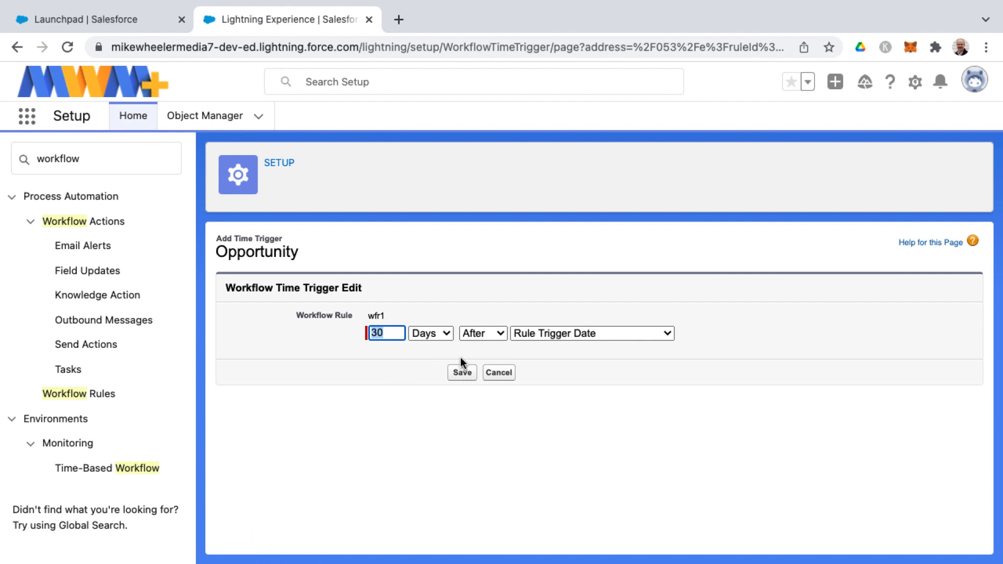
left_click(468, 373)
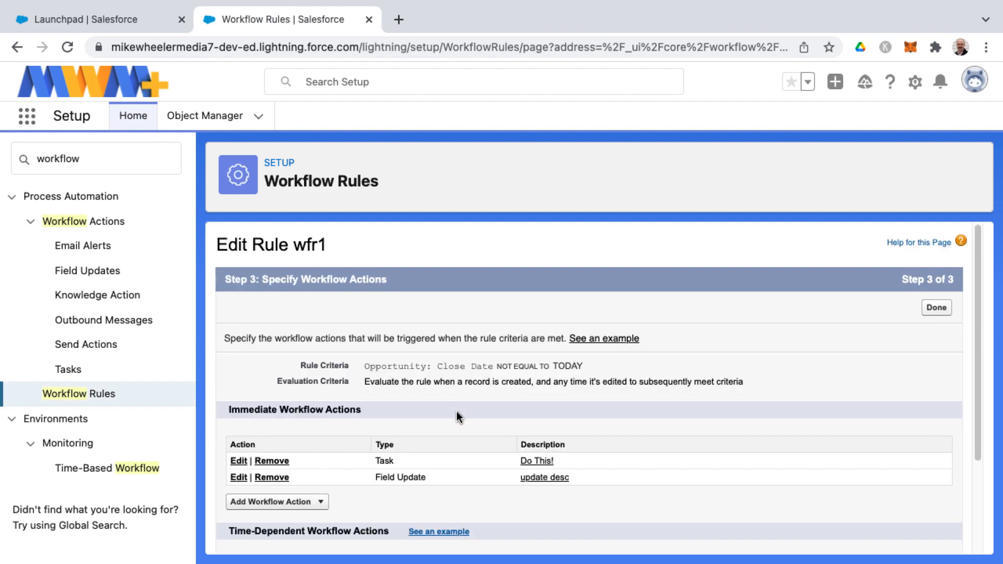
Create an email alert named "send email" under the 30-day trigger, using the Communities: Changed Password Email template.
scroll(457, 417, "down", 3)
left_click(328, 495)
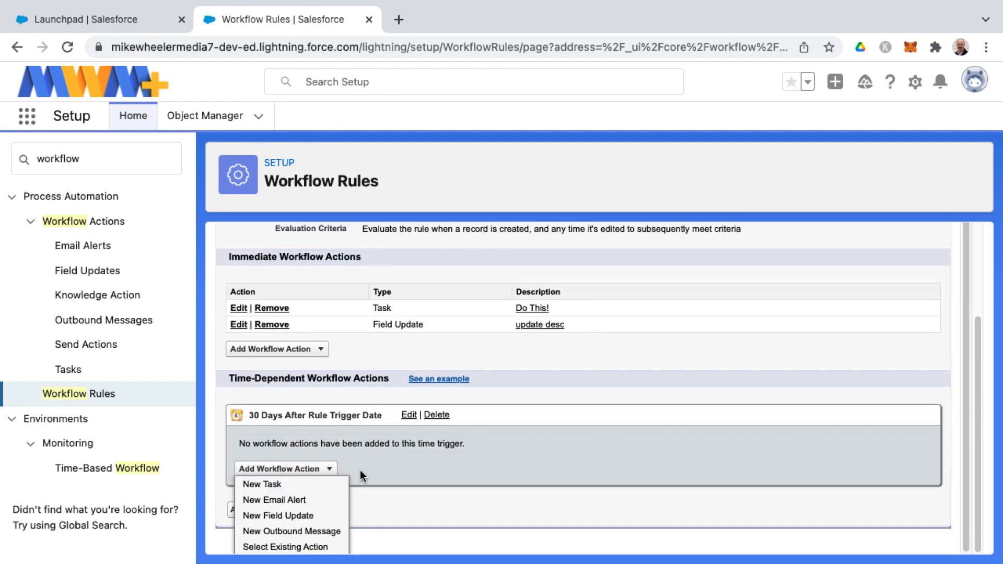
left_click(301, 500)
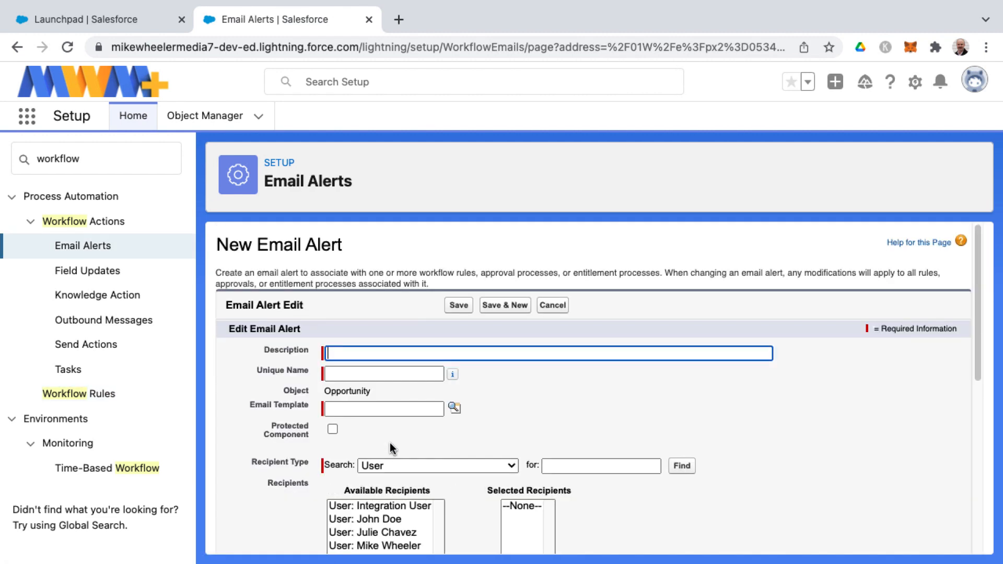
left_click(455, 408)
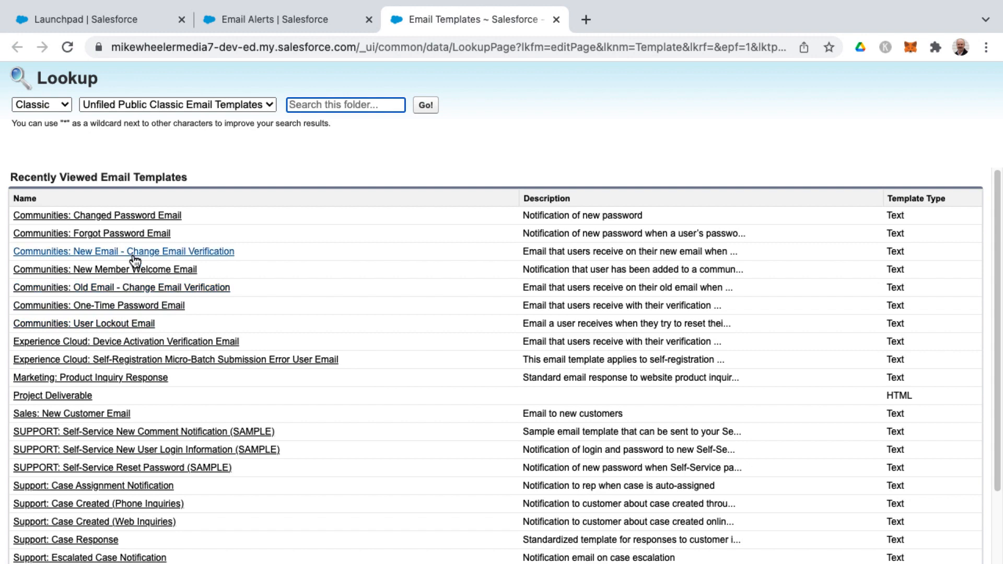
left_click(135, 222)
Add a user as the email alert's recipient and save the alert.
left_click(380, 539)
scroll(381, 539, "down", 3)
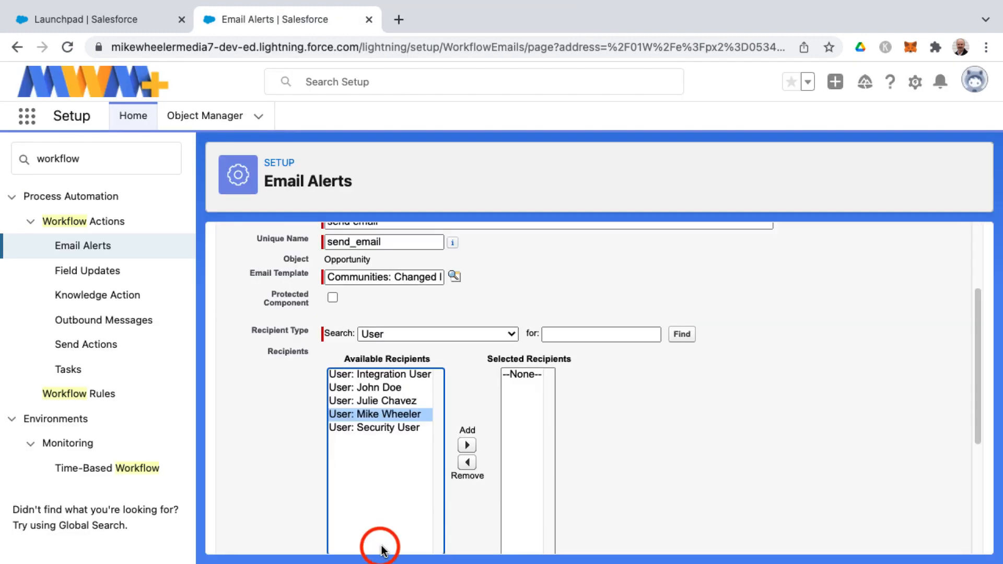
left_click(448, 436)
scroll(642, 441, "down", 4)
left_click(456, 533)
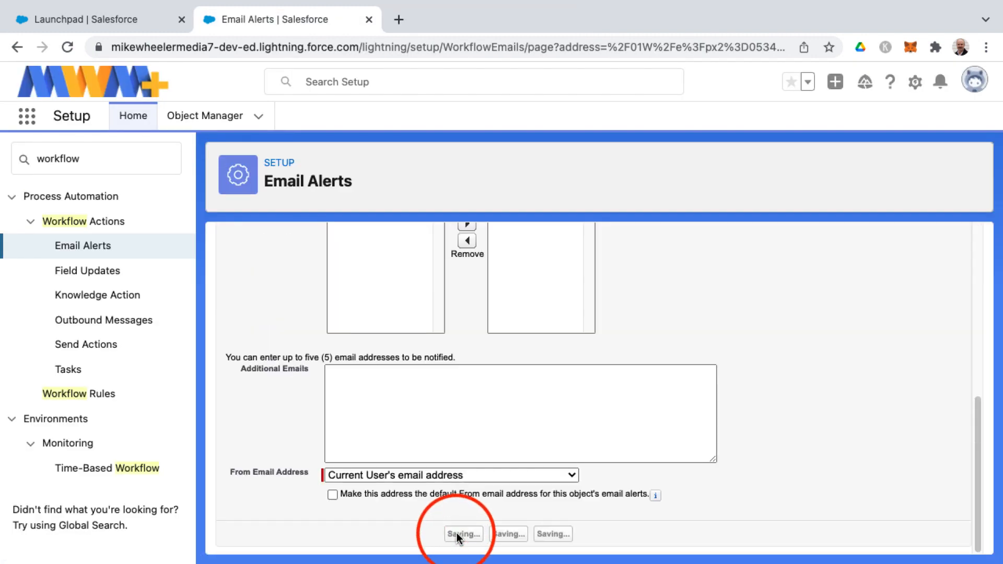
Finish editing the actions of wfr1 and activate the rule.
scroll(457, 409, "down", 3)
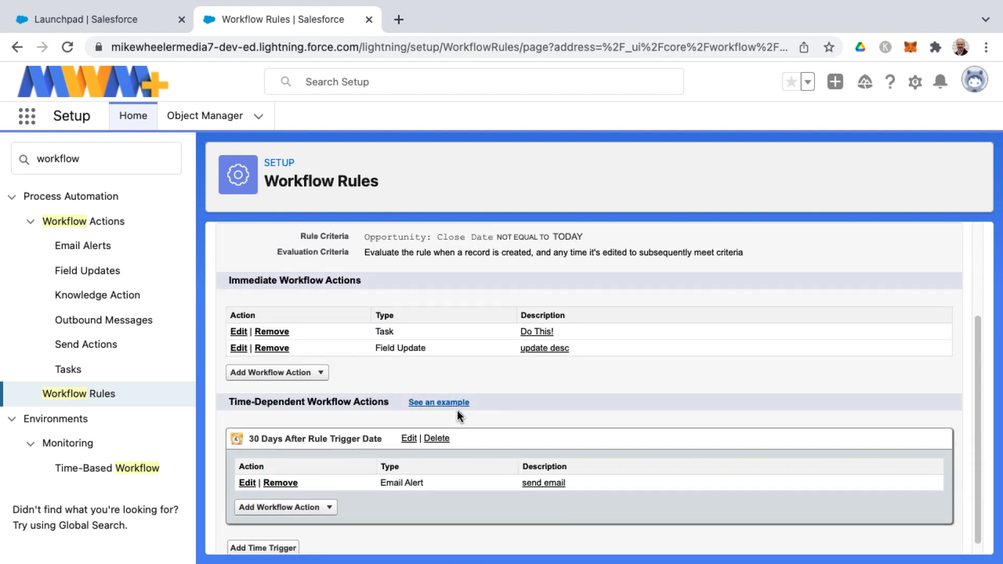
scroll(456, 410, "up", 3)
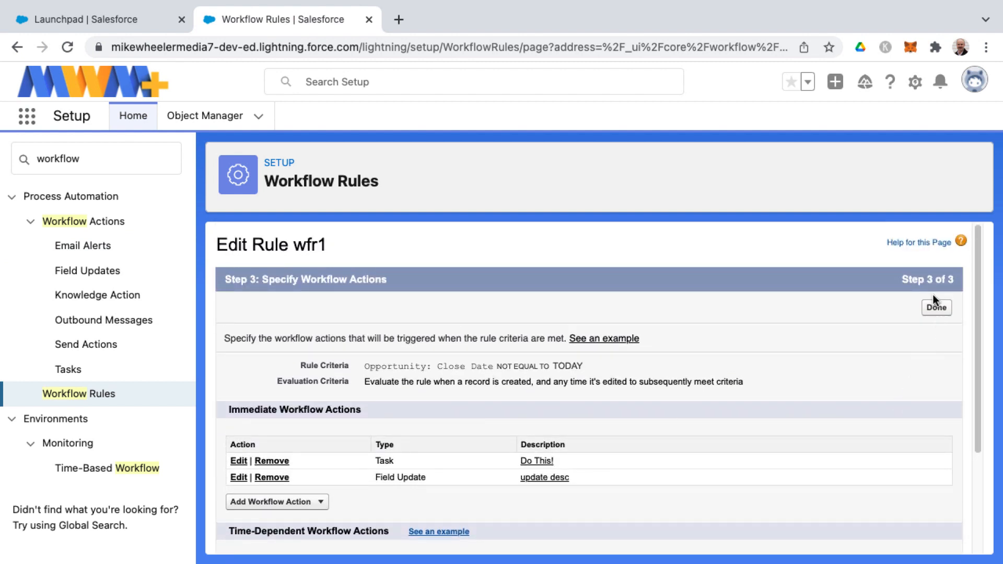
left_click(936, 307)
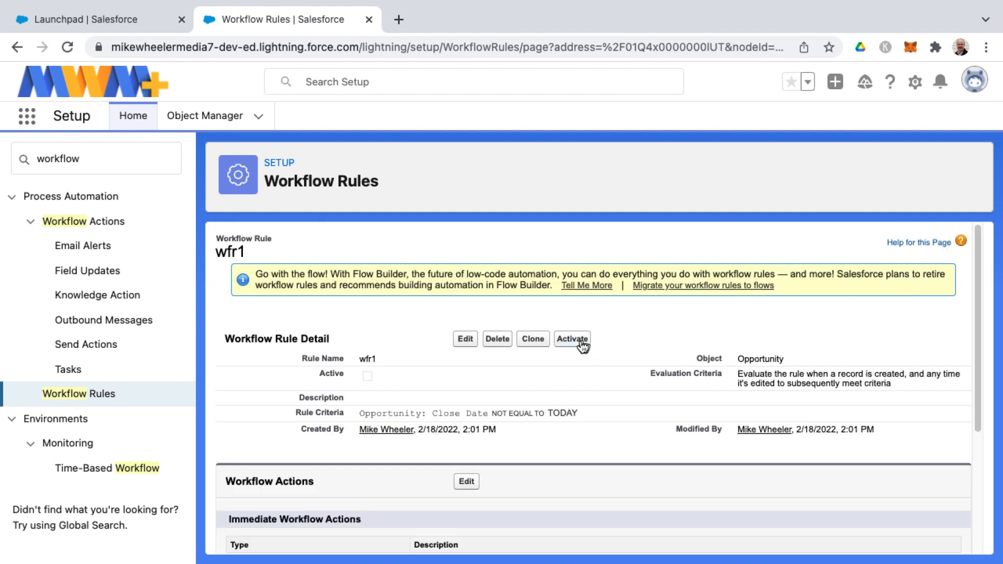
left_click(577, 340)
Return to the All Workflow Rules list, setting the Understanding Workflow introduction not to show again.
left_click(115, 397)
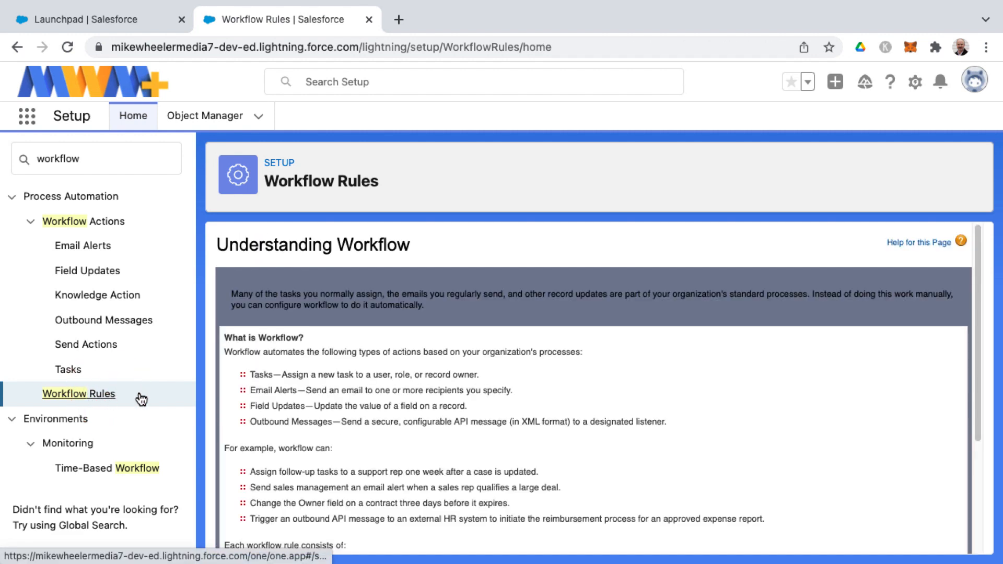
scroll(400, 418, "down", 3)
left_click(232, 490)
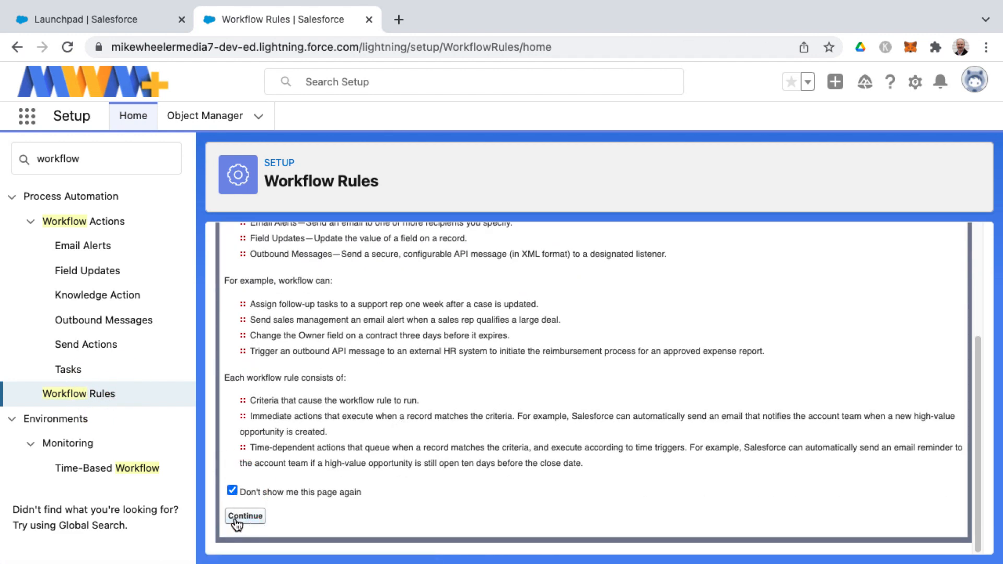
left_click(241, 517)
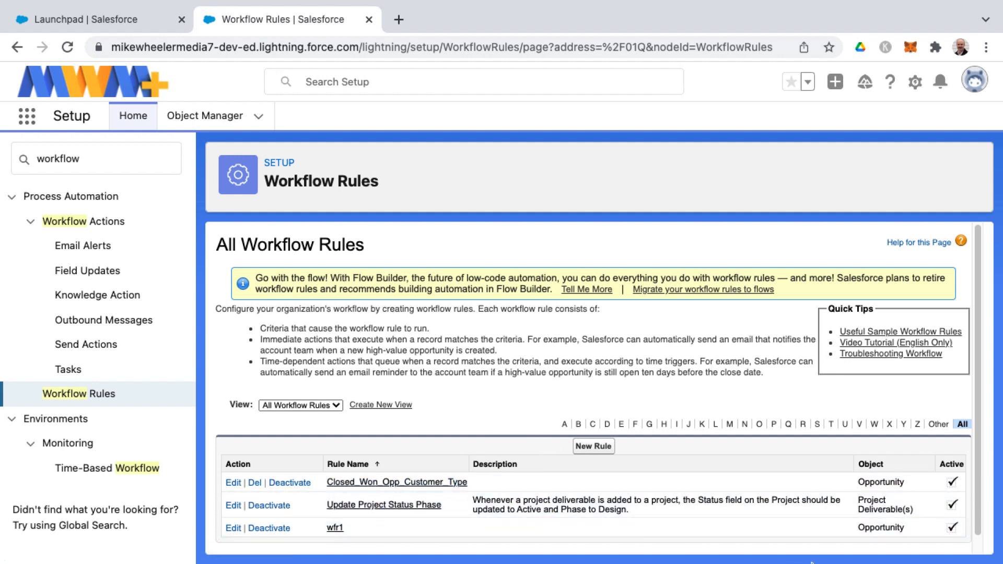
Start a new Opportunity workflow rule named wfr2, evaluated only when a record is created.
left_click(594, 447)
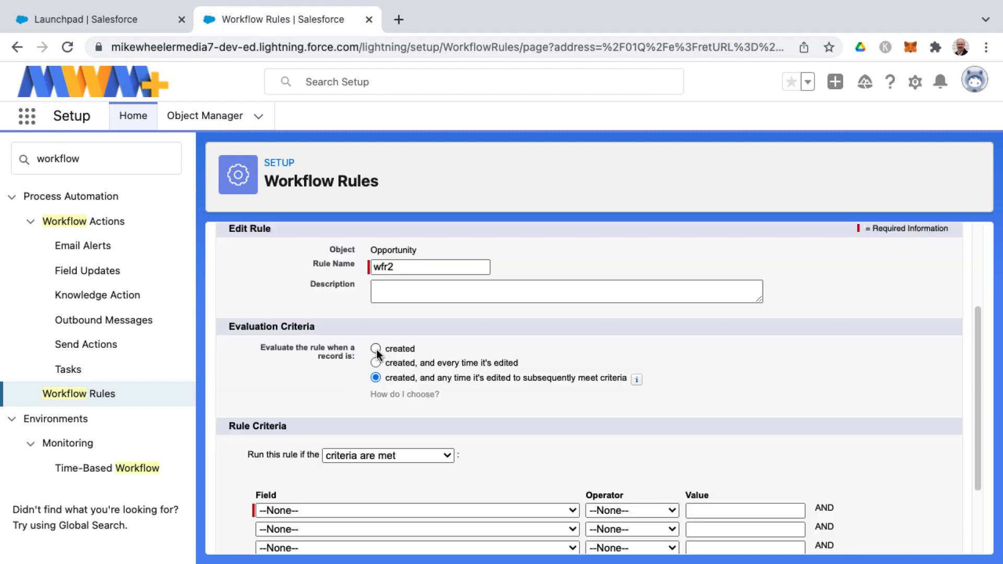
left_click(376, 349)
scroll(406, 463, "down", 3)
scroll(406, 463, "down", 1)
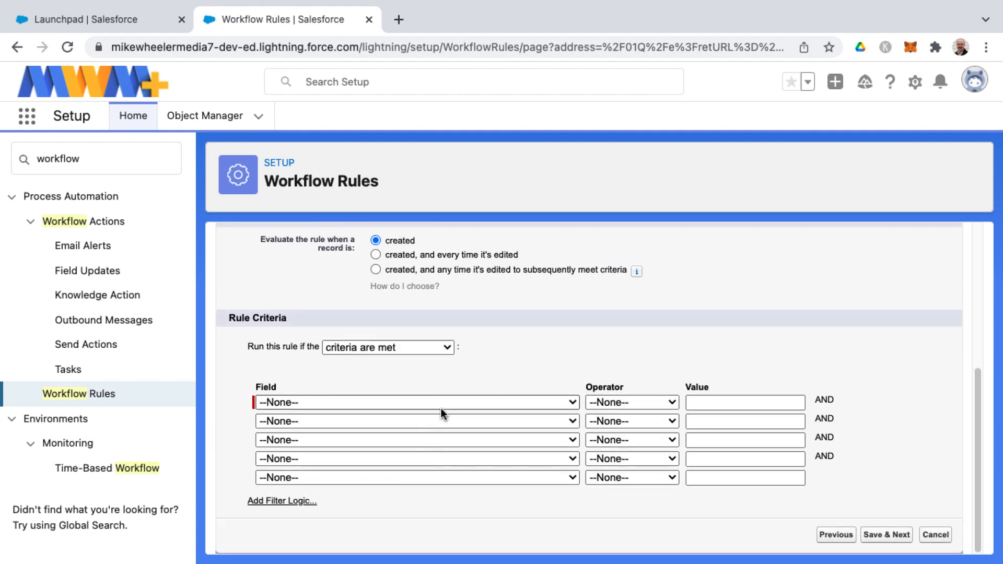
Set the criteria of wfr2 to Opportunity: Lead Source equals Web and save the rule.
left_click(443, 405)
scroll(421, 472, "down", 5)
left_click(399, 425)
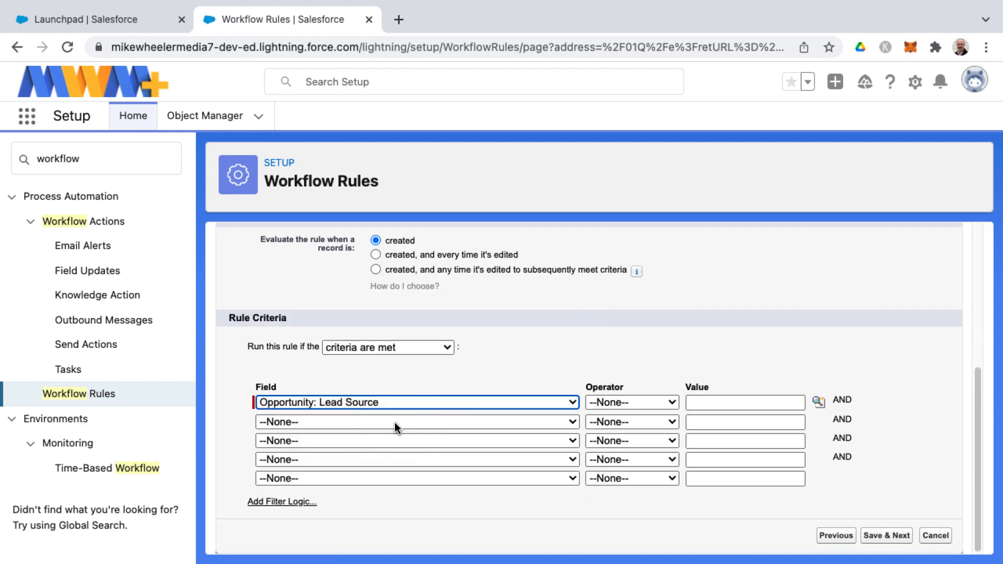
left_click(610, 402)
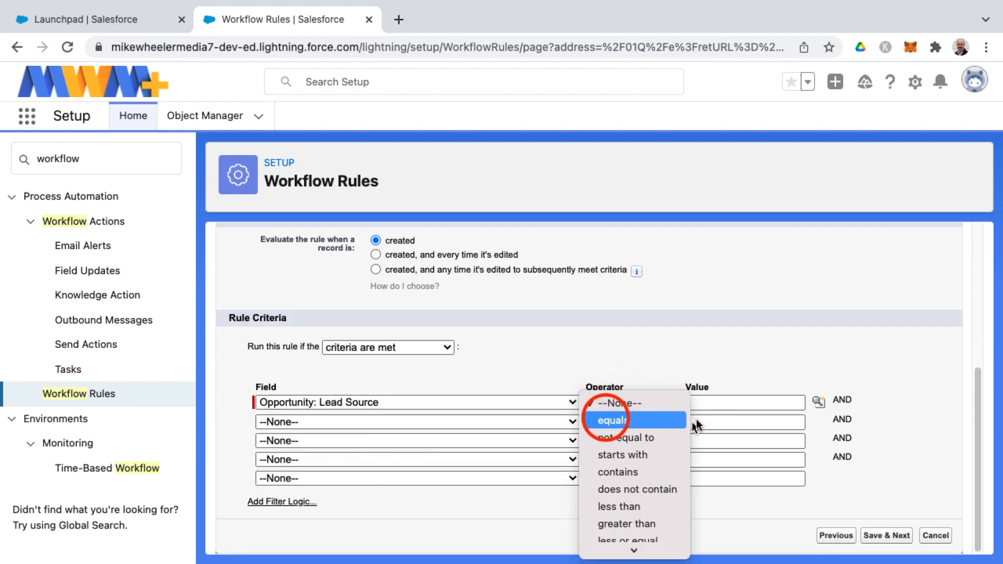
left_click(605, 421)
left_click(819, 402)
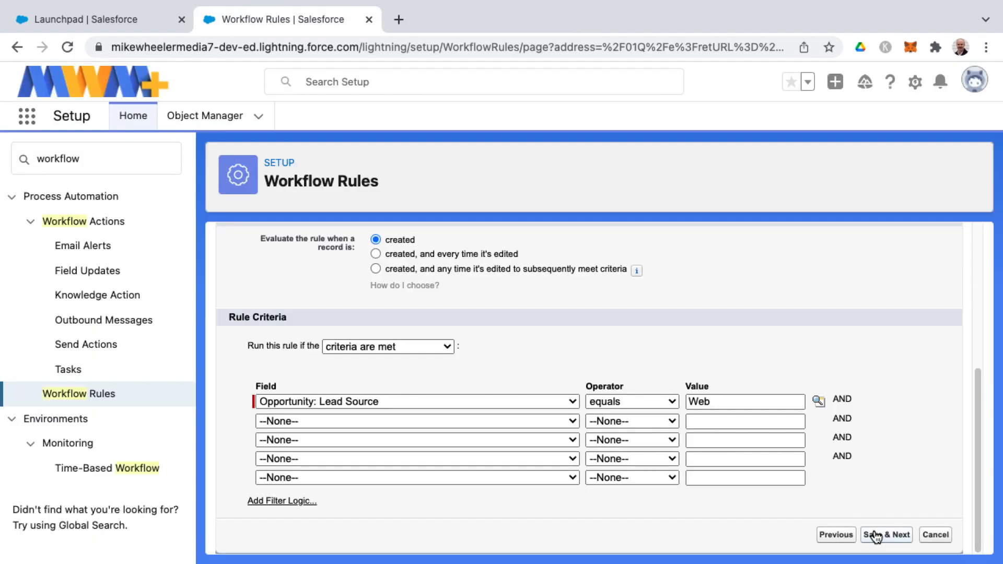
left_click(873, 535)
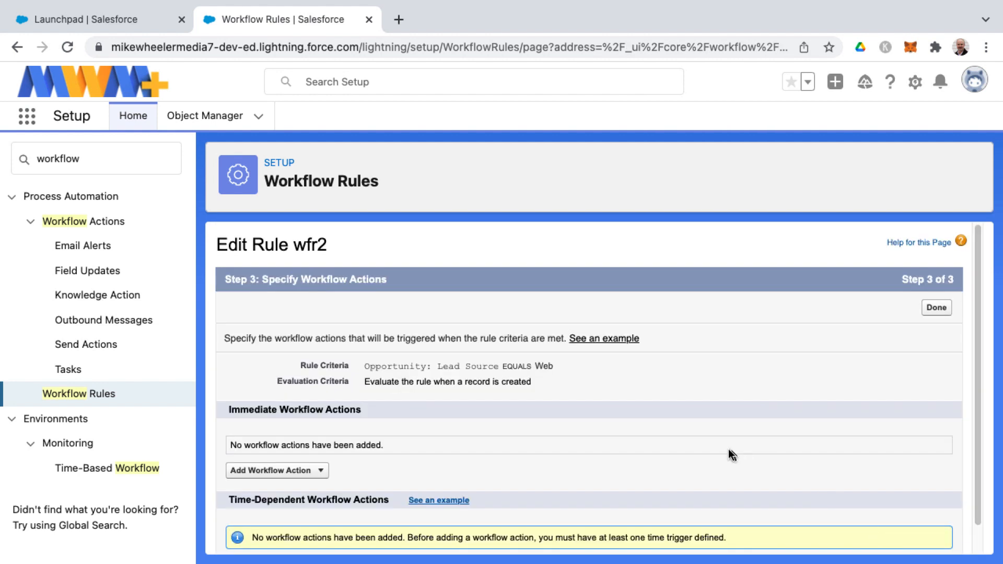
Add an immediate field update named "change desc 2" that blanks the Opportunity Description, save it and finish the rule's actions.
left_click(313, 471)
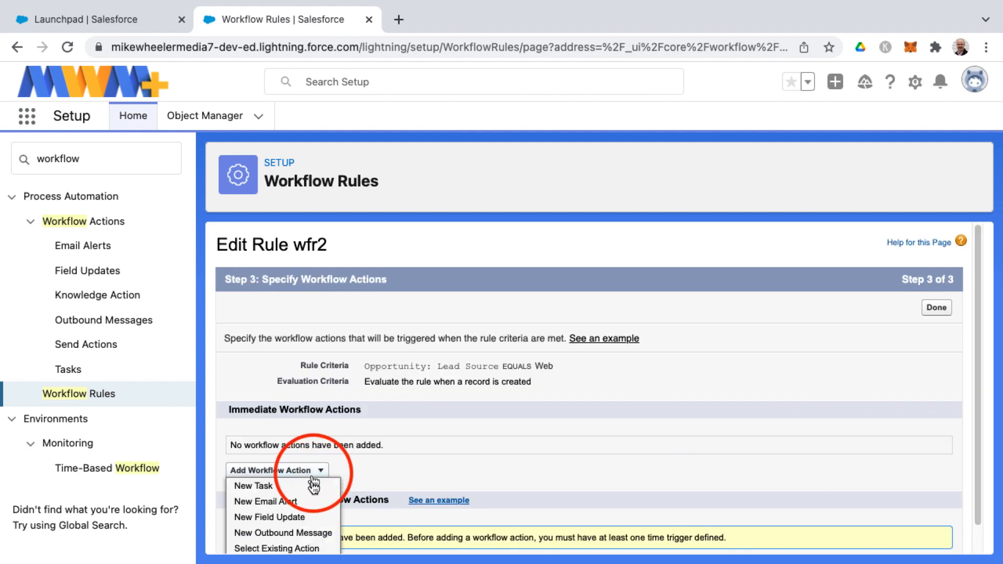
left_click(300, 518)
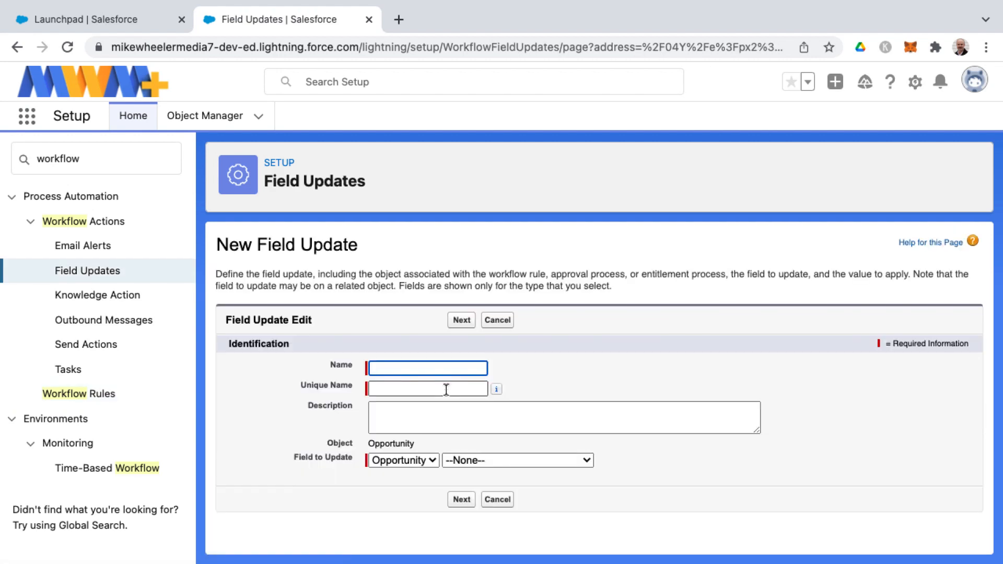
left_click(412, 364)
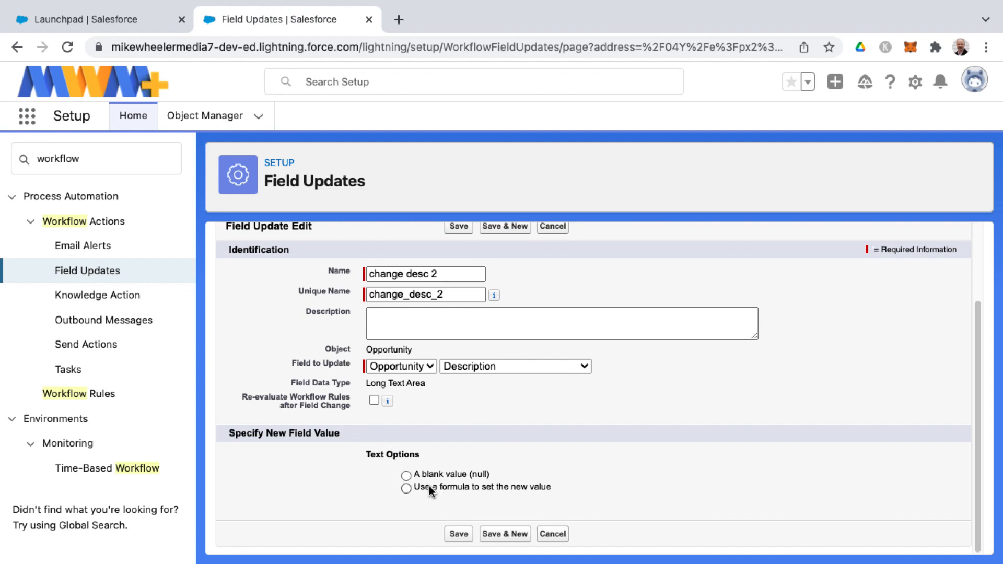
left_click(408, 476)
left_click(459, 534)
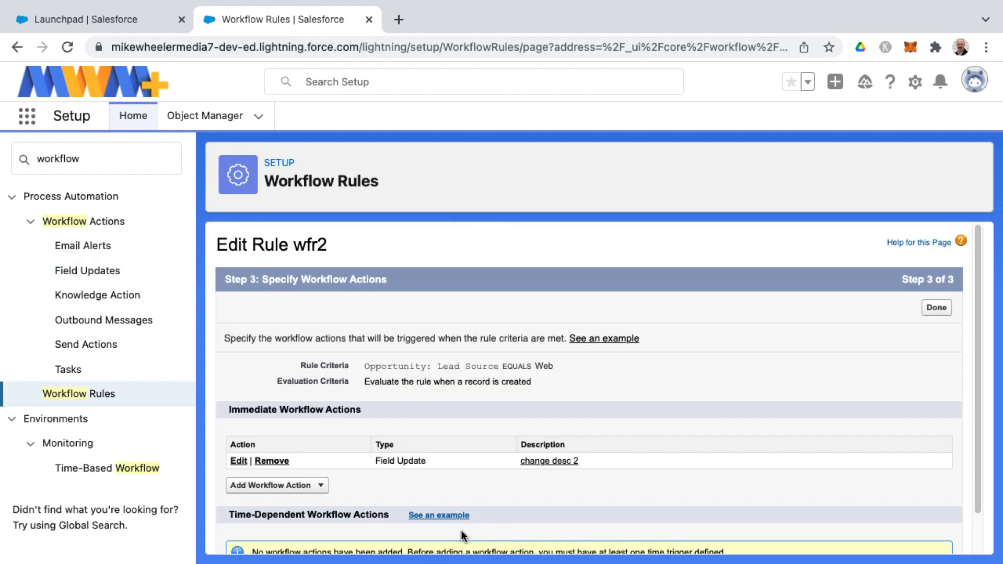
scroll(462, 531, "down", 2)
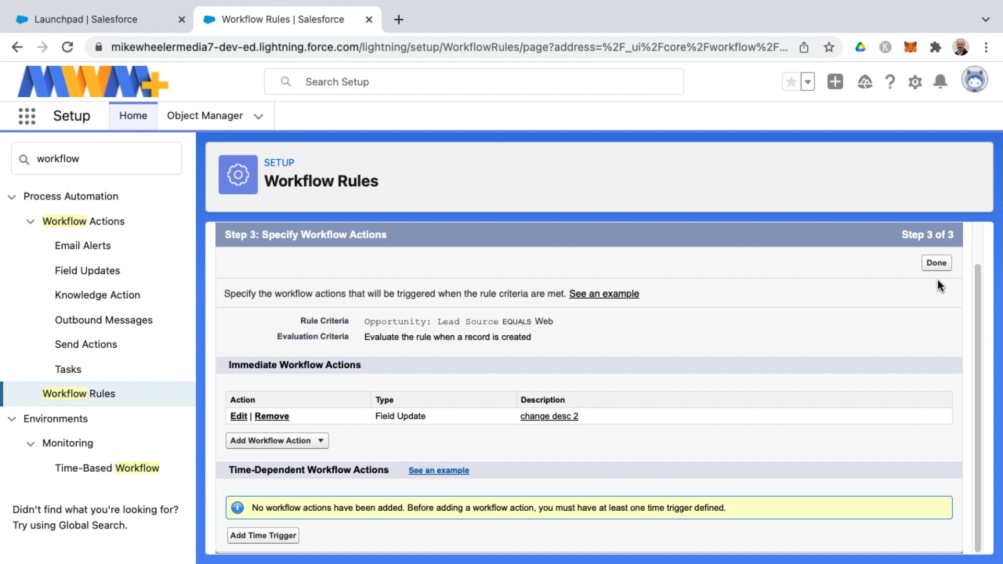
left_click(935, 263)
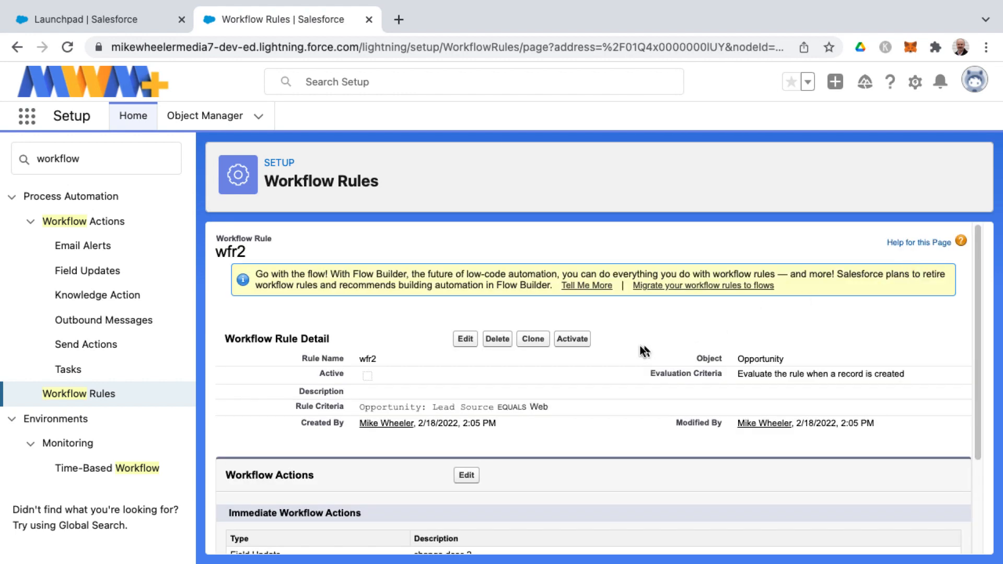
Activate the wfr2 workflow rule and open the Migrate To Flow (Beta) page under Process Automation.
left_click(578, 341)
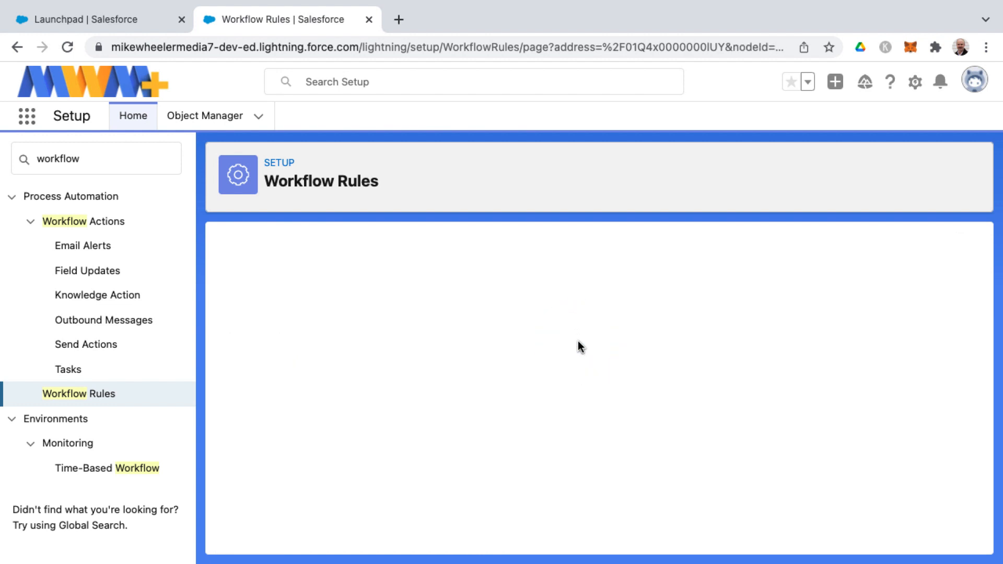
left_click(100, 523)
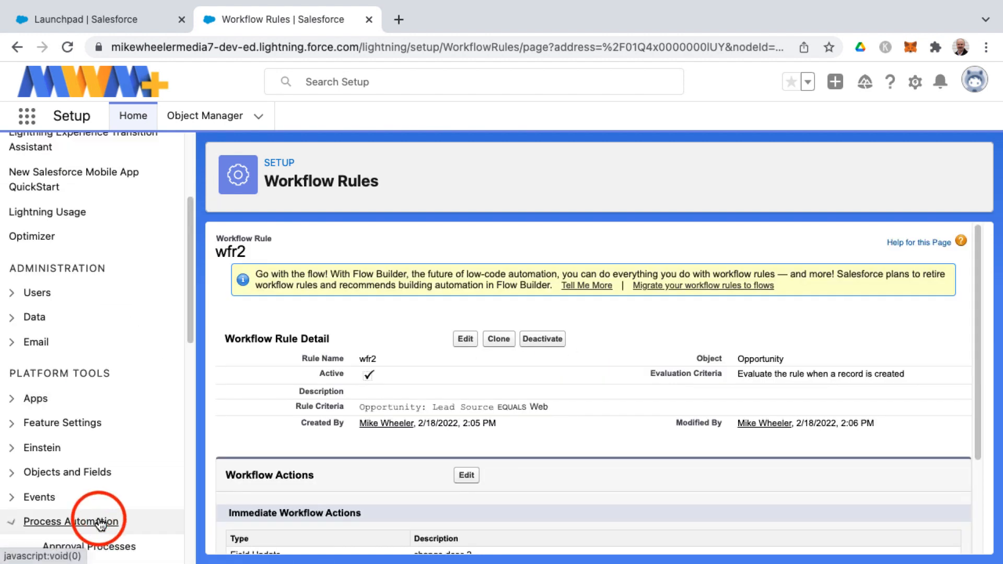
scroll(131, 468, "down", 5)
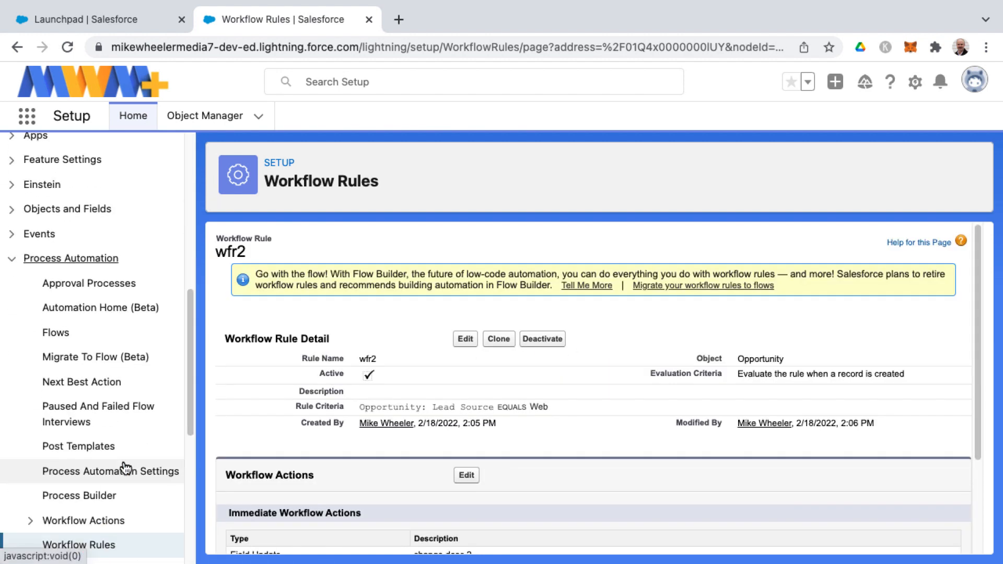
left_click(92, 361)
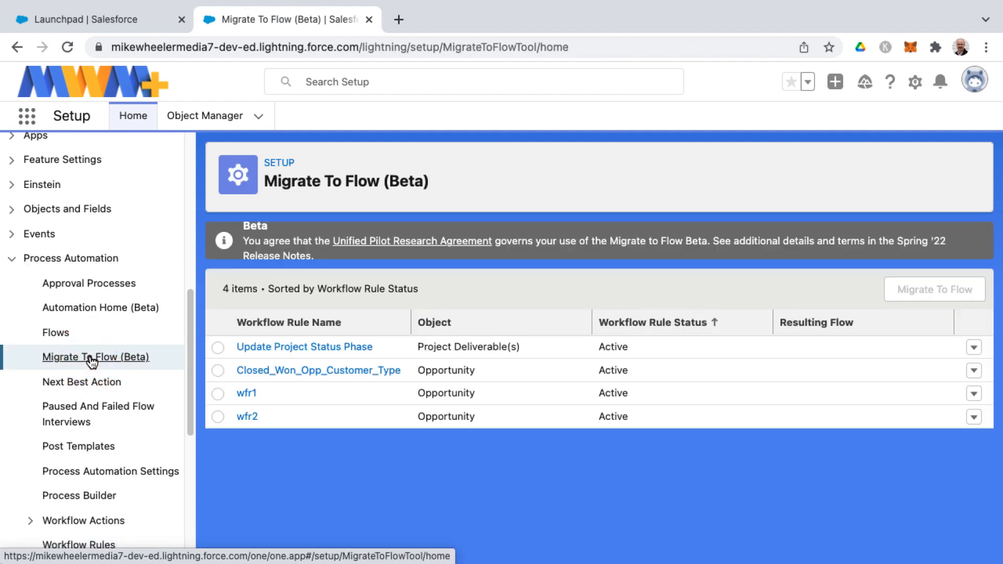
Try to migrate the wfr1 workflow rule to a flow and dismiss the resulting message.
left_click(218, 394)
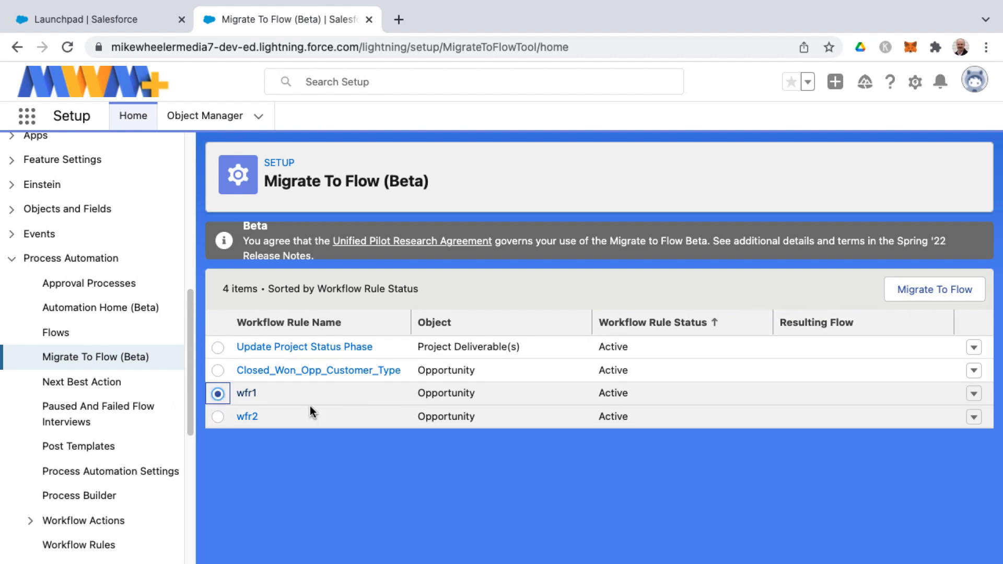
left_click(912, 294)
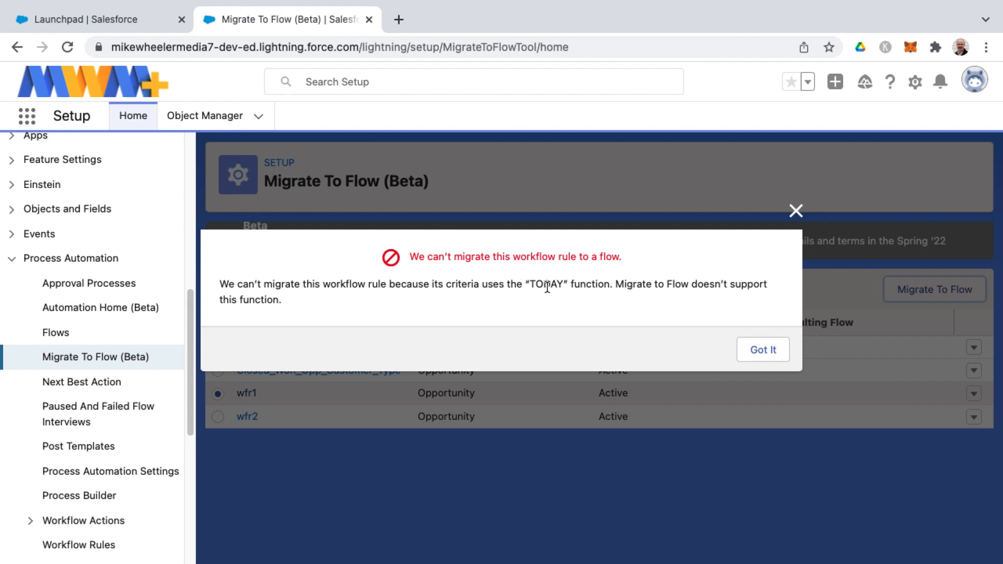
left_click(765, 350)
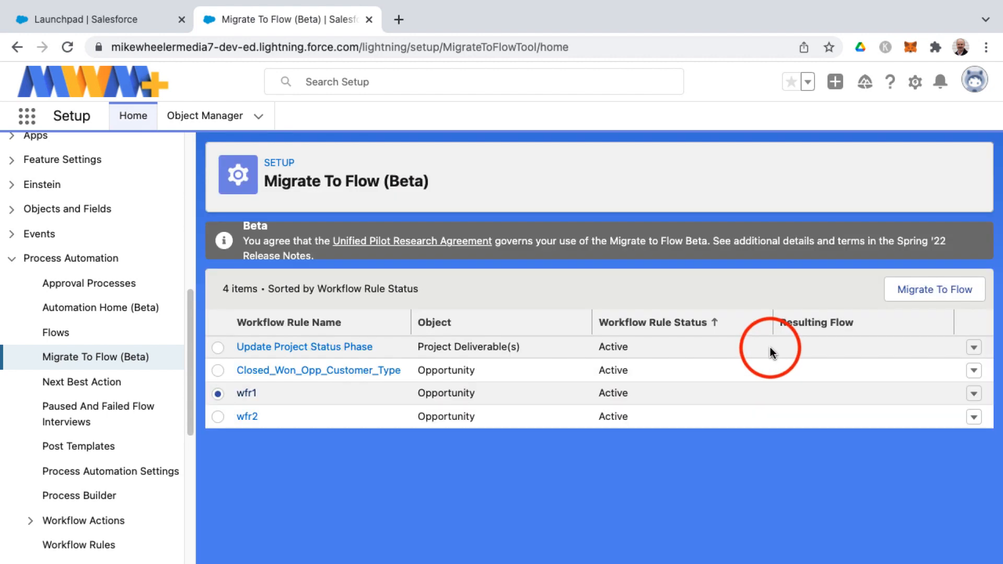
Select the wfr2 workflow rule and migrate it to a flow.
left_click(218, 417)
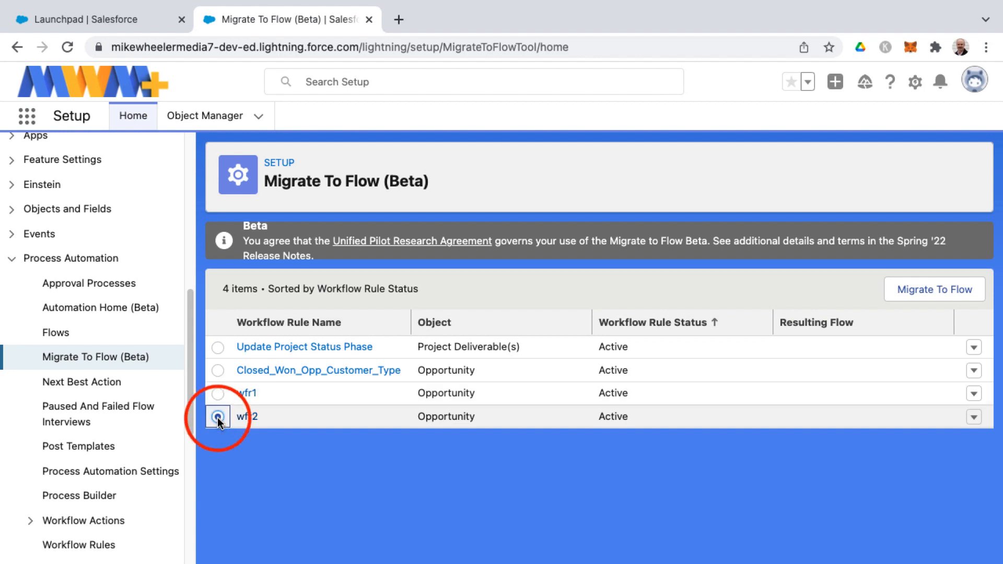
left_click(928, 297)
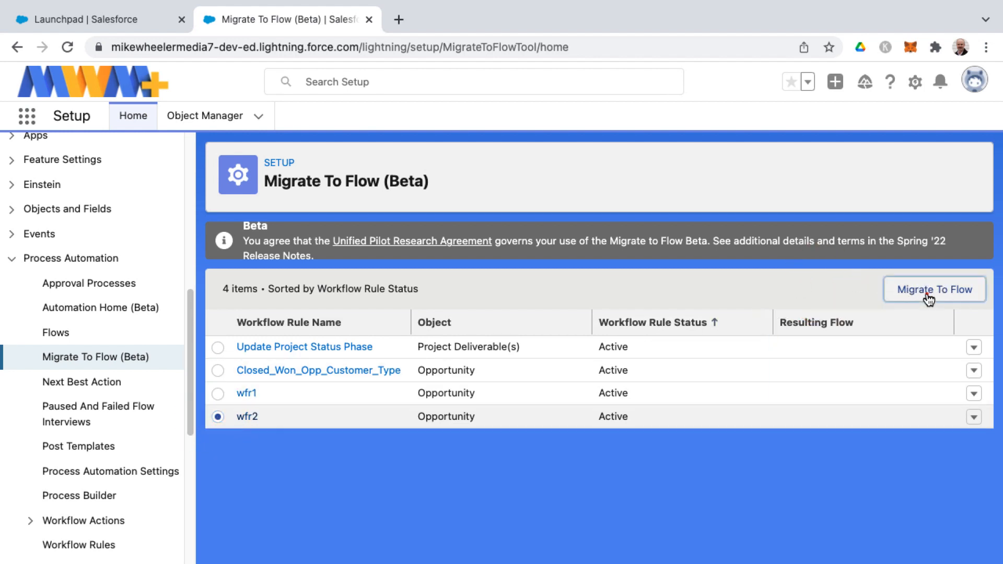
left_click(928, 298)
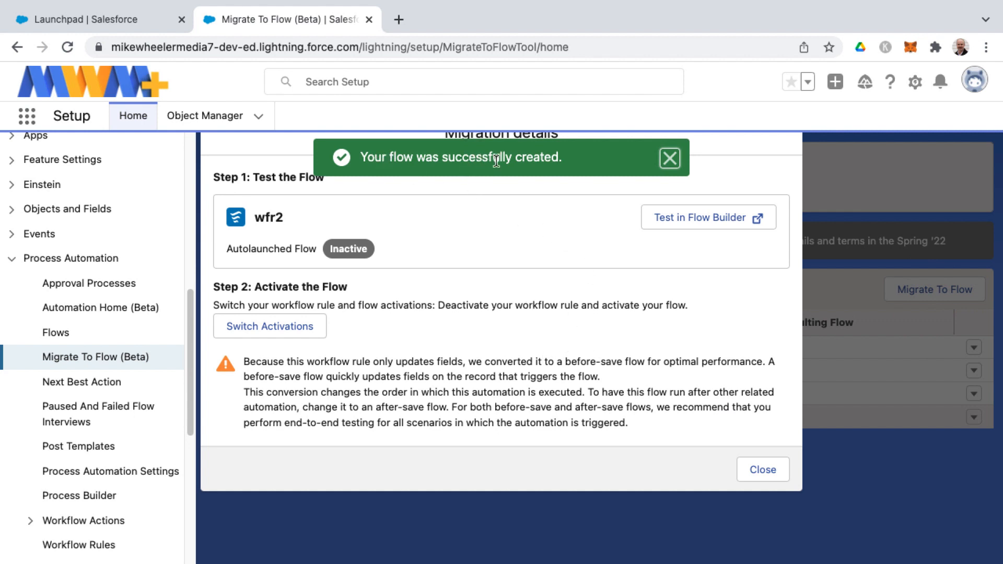
Read the migration details for wfr2, including the flow's status, the activation step and the before-save conversion note.
double_click(270, 218)
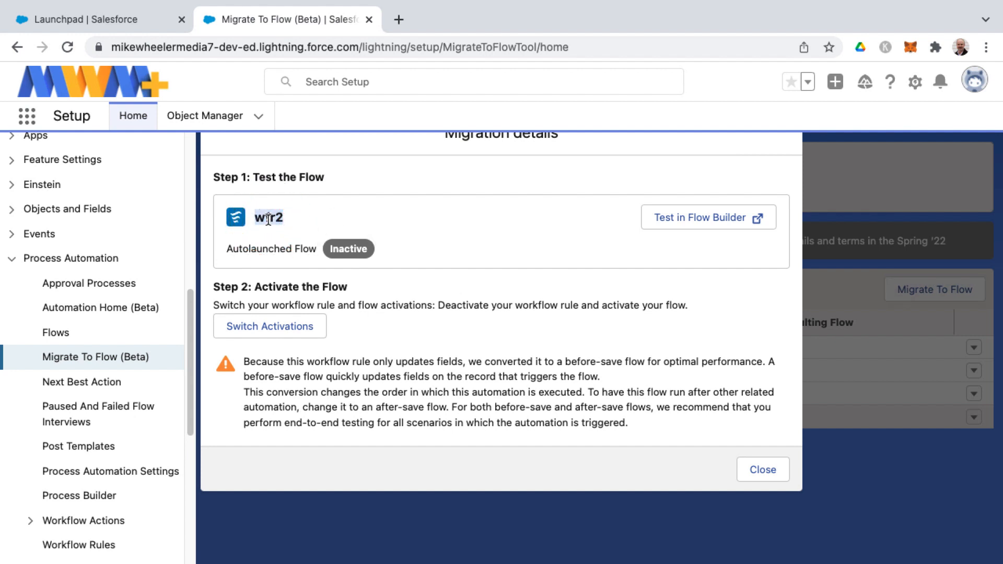
left_click(337, 247)
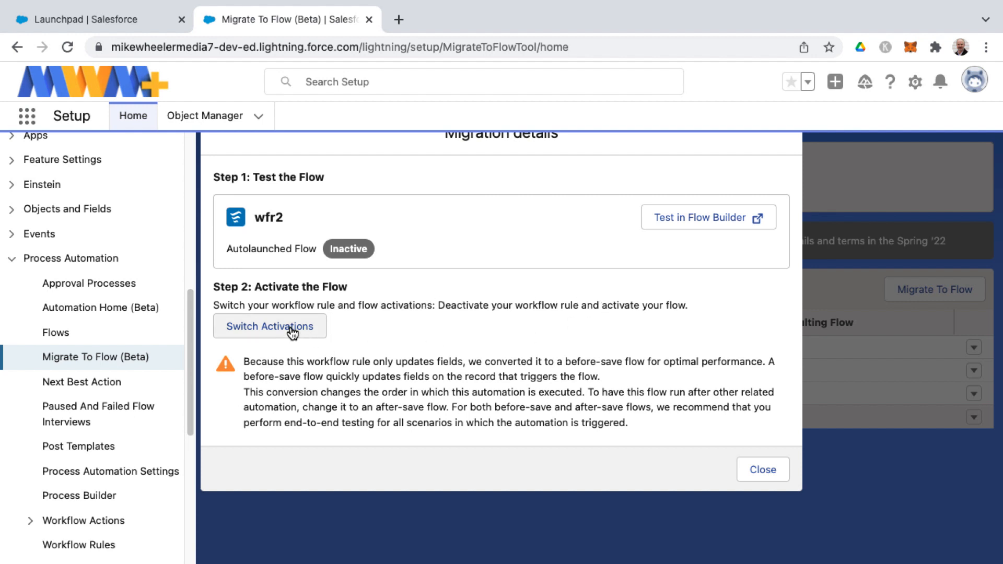
left_click_drag(244, 362, 632, 425)
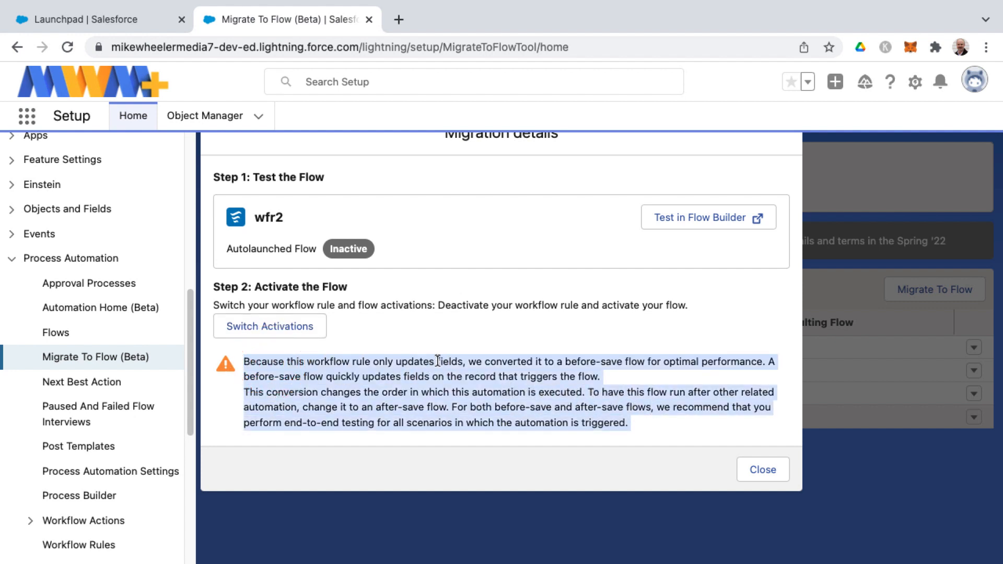
left_click(491, 362)
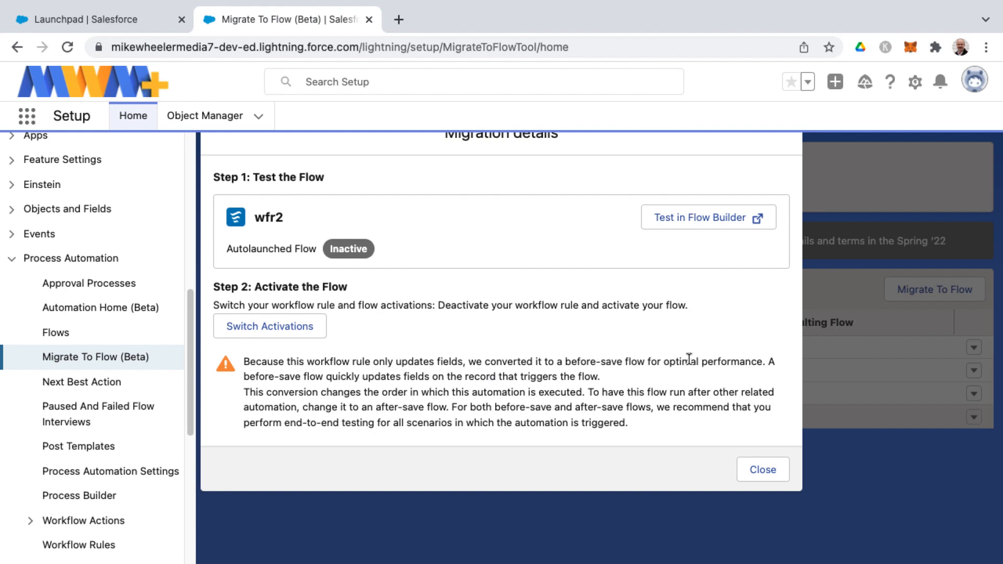
left_click(318, 380)
double_click(585, 357)
left_click(305, 403)
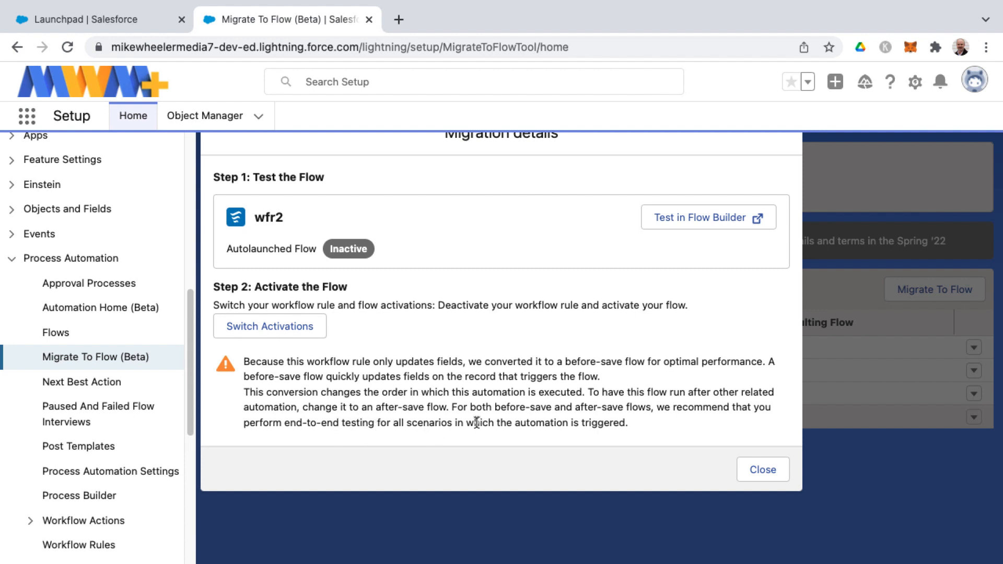
Switch activations so that the wfr2 workflow rule is deactivated and its migrated flow is activated.
left_click(301, 328)
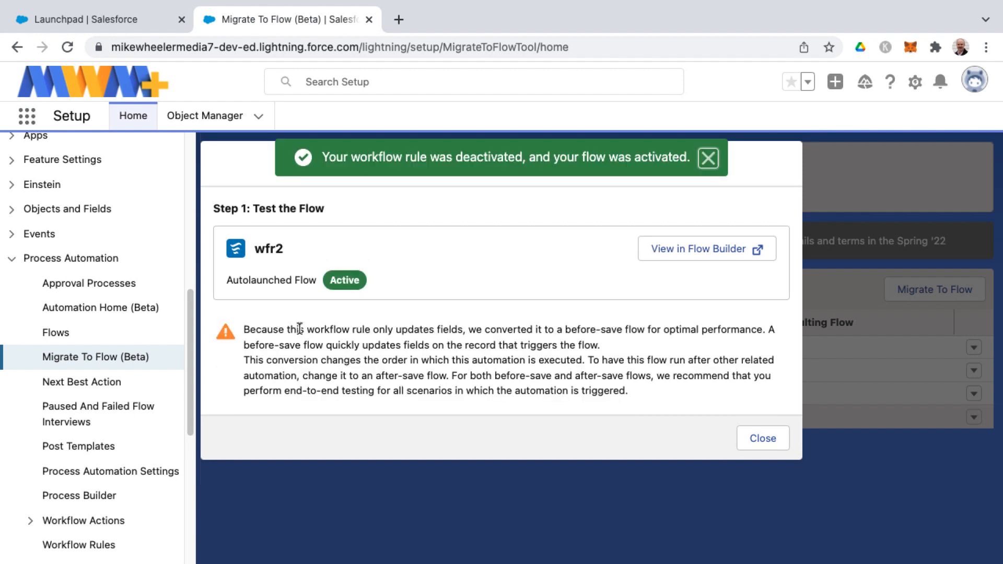
left_click(479, 158)
View the wfr2 flow in Flow Builder, check its place in Flow Trigger Explorer for Opportunity, and return to the flow.
left_click(730, 253)
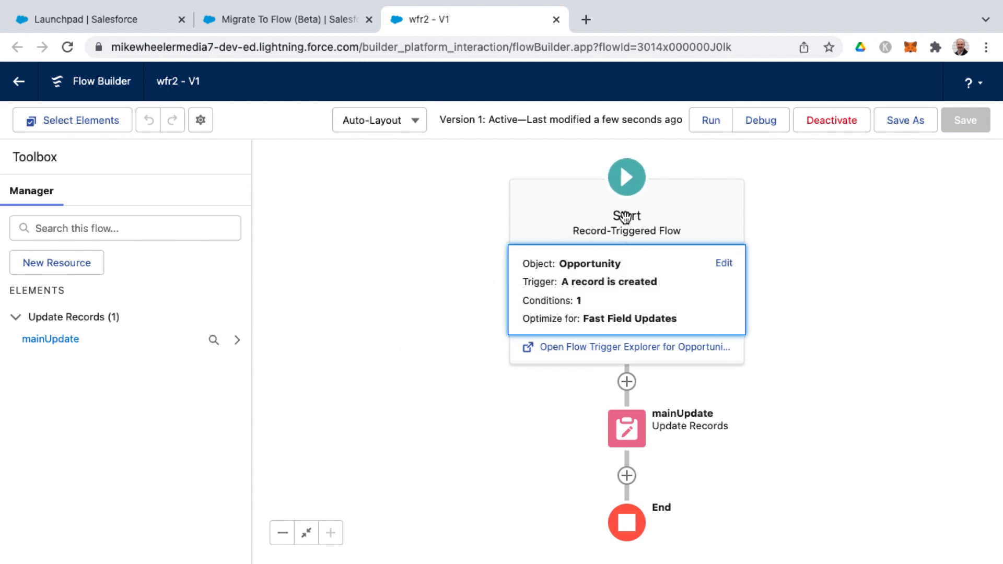
left_click(598, 348)
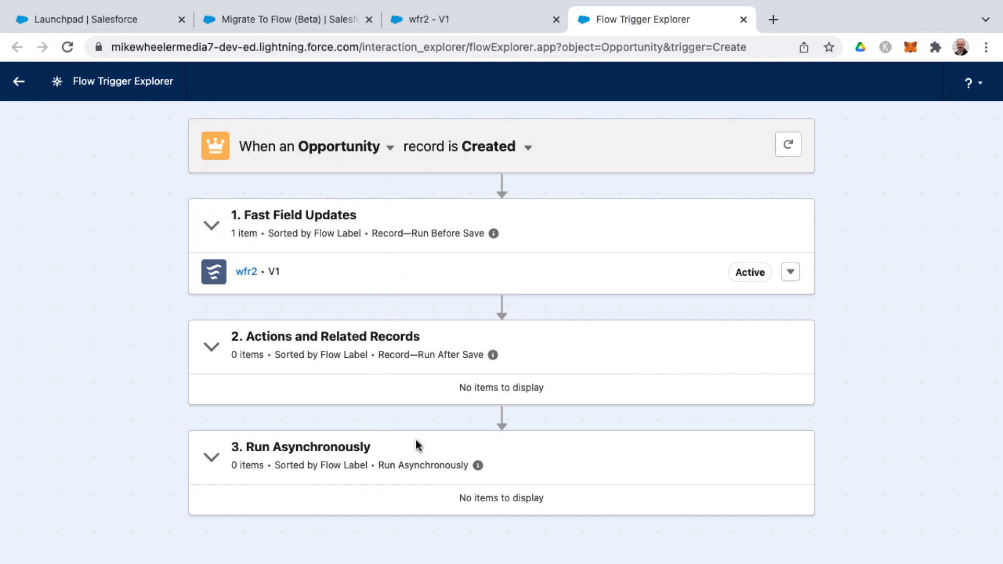
left_click(19, 82)
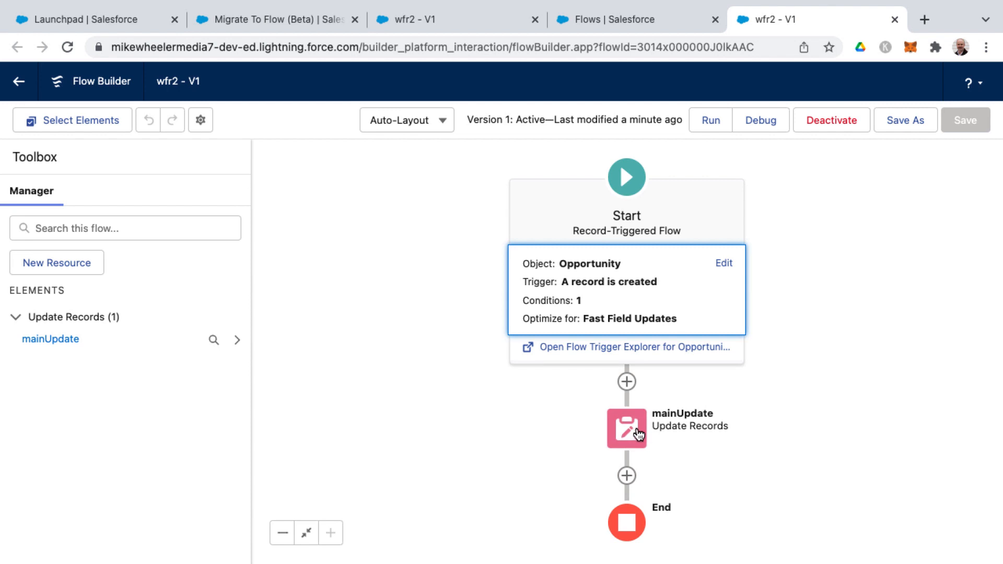
Examine the field values set by the flow's mainUpdate element and close it without changes.
left_click(637, 434)
left_click(639, 424)
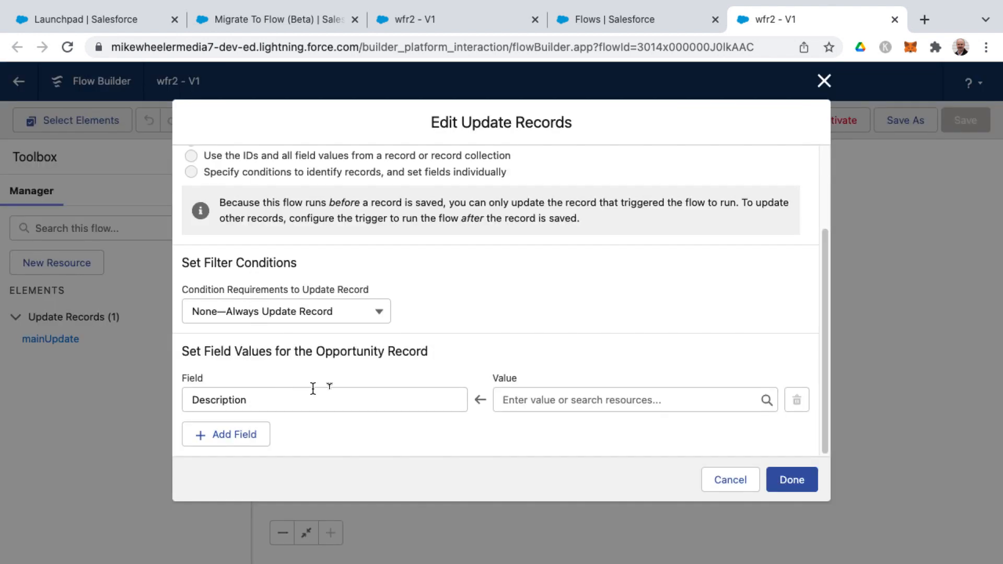
left_click(540, 400)
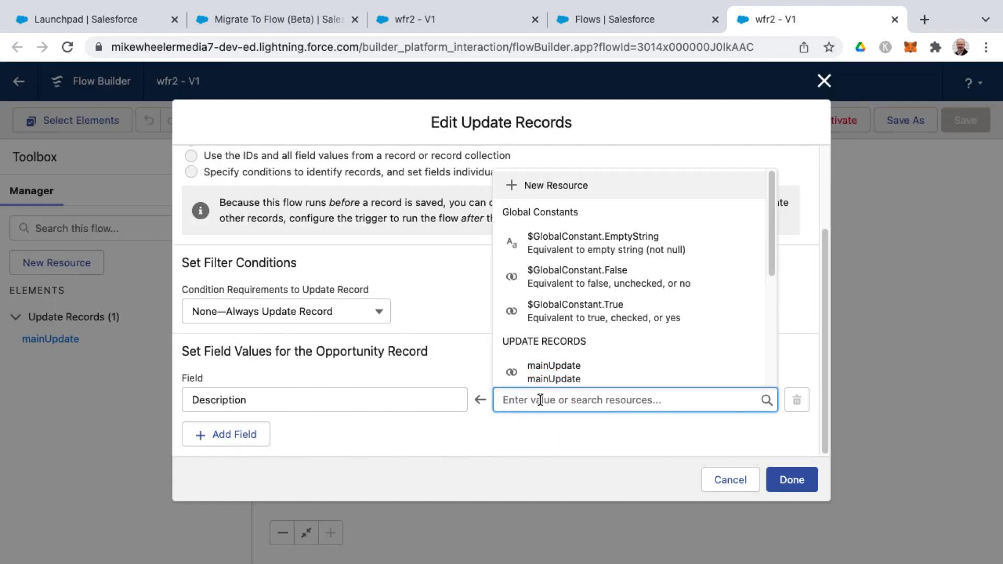
left_click(730, 479)
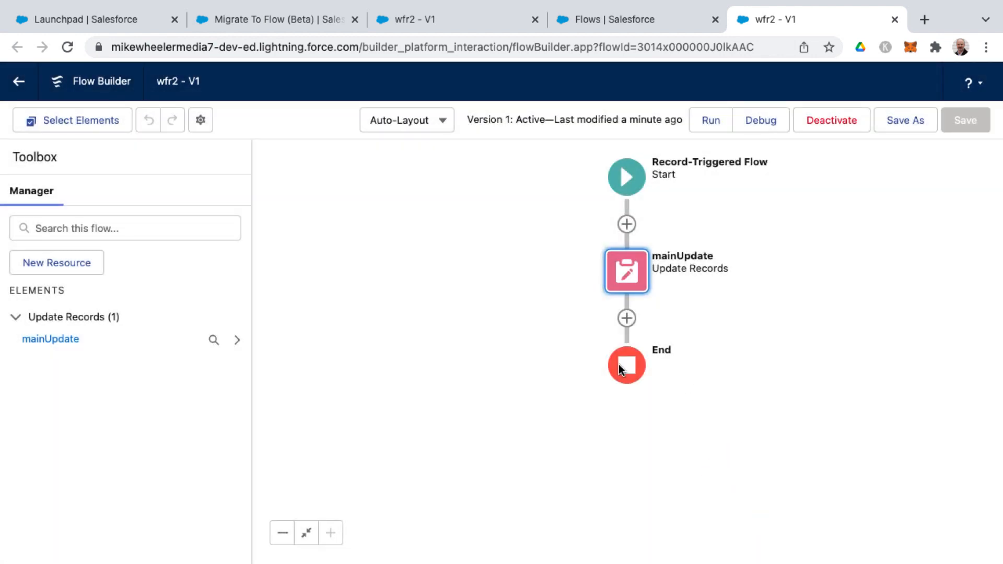
Go back to the Migrate To Flow (Beta) page in Setup and open the wfr1 workflow rule.
key("ctrl+shift+Tab")
scroll(98, 419, "down", 5)
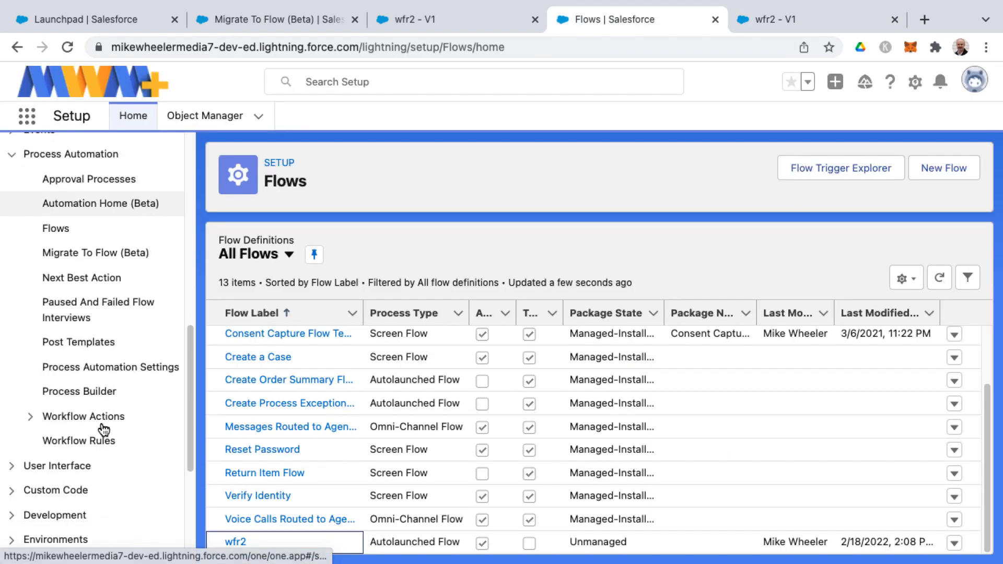
scroll(100, 413, "up", 3)
left_click(101, 416)
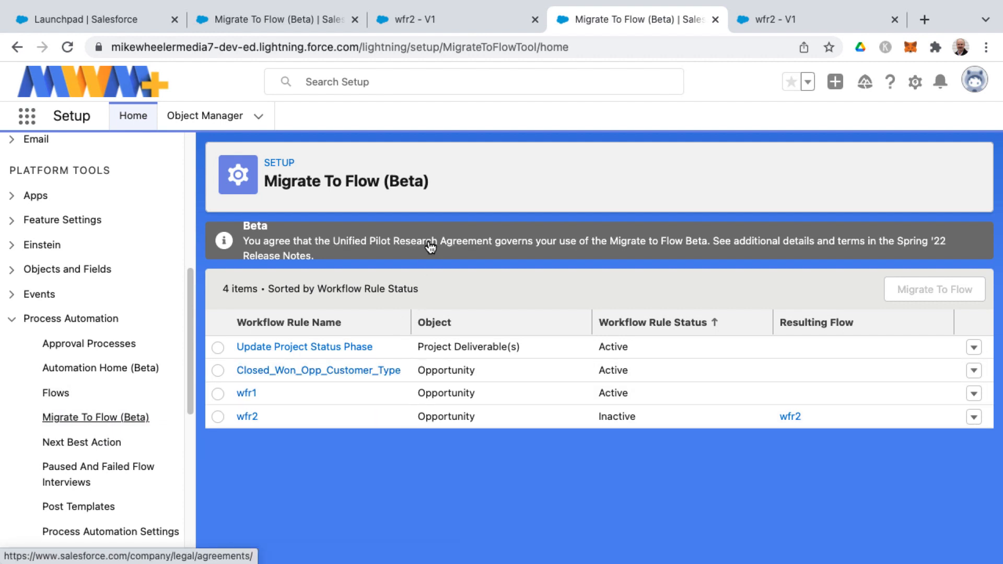
left_click(249, 392)
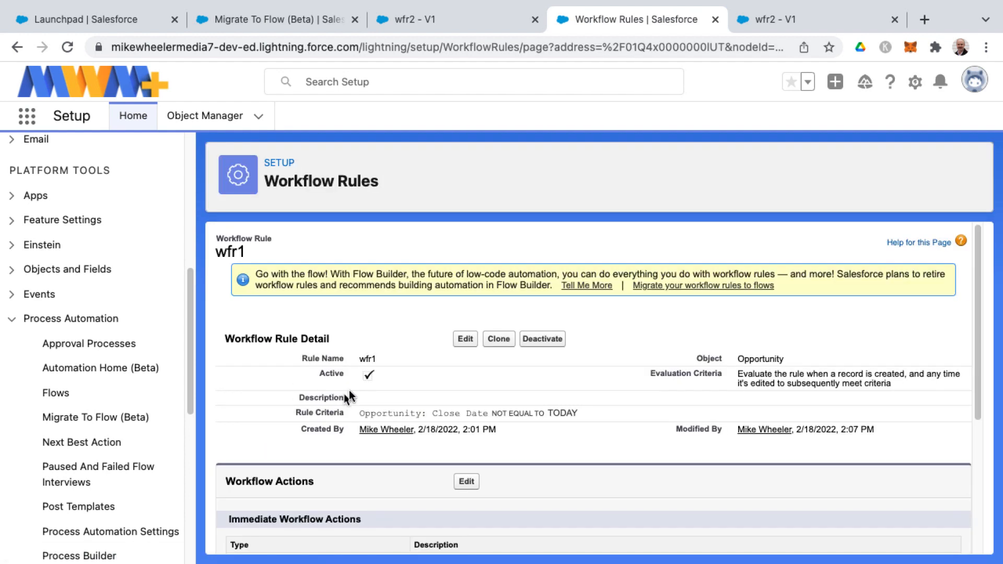
Change the criteria of wfr1 to Opportunity: Description does not contain * and save the rule.
left_click(466, 339)
scroll(642, 415, "down", 3)
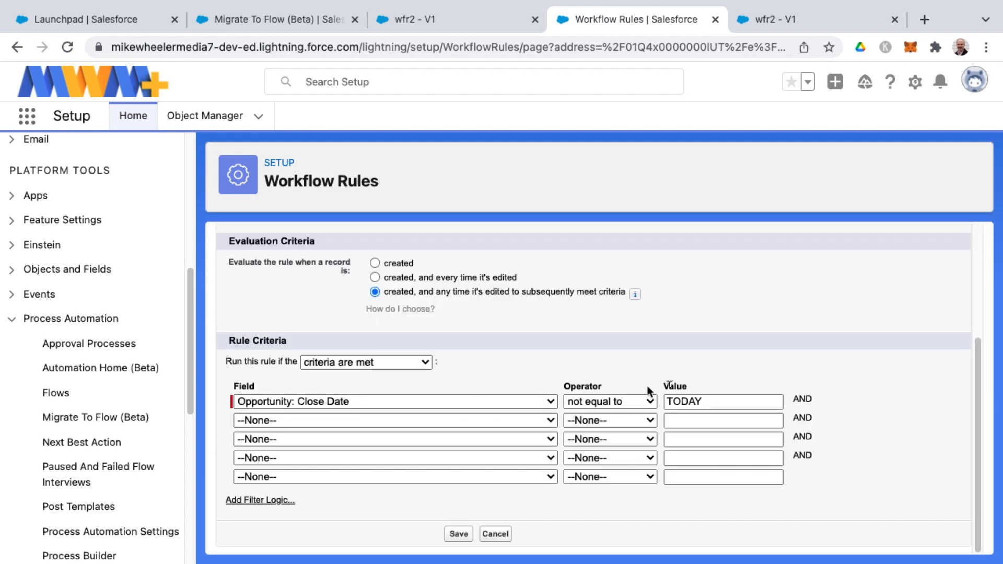
left_click(473, 403)
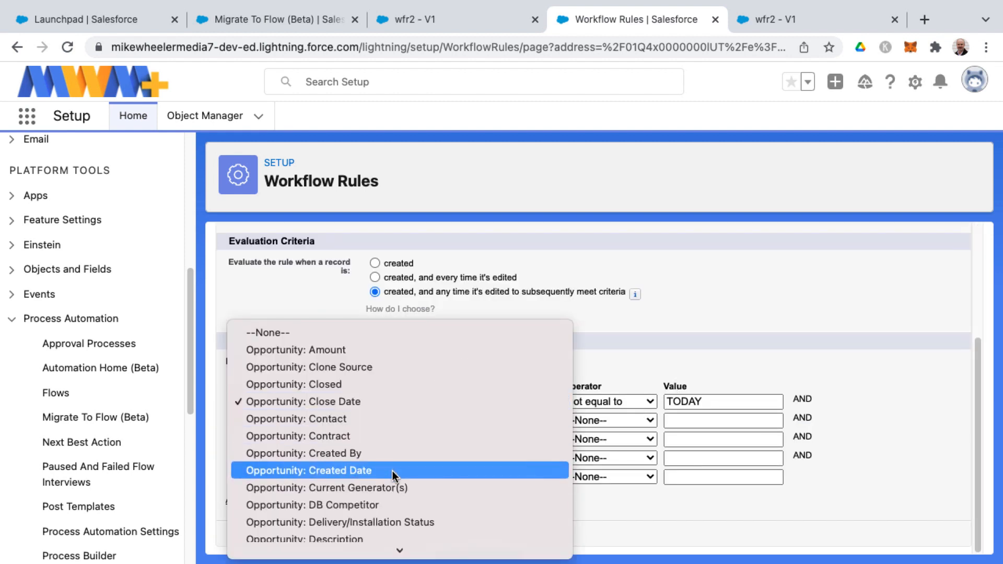
scroll(393, 471, "down", 3)
left_click(381, 418)
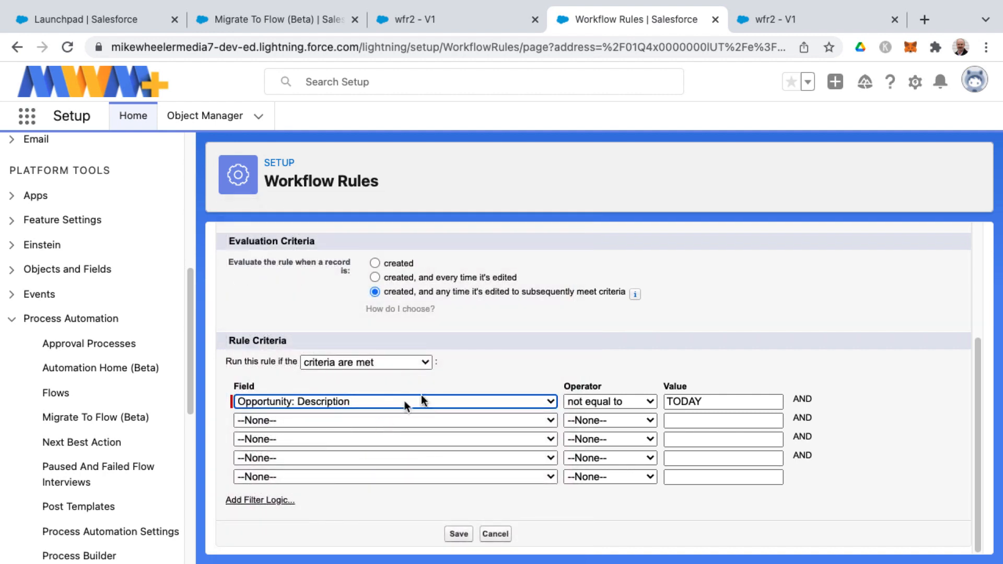
left_click(637, 406)
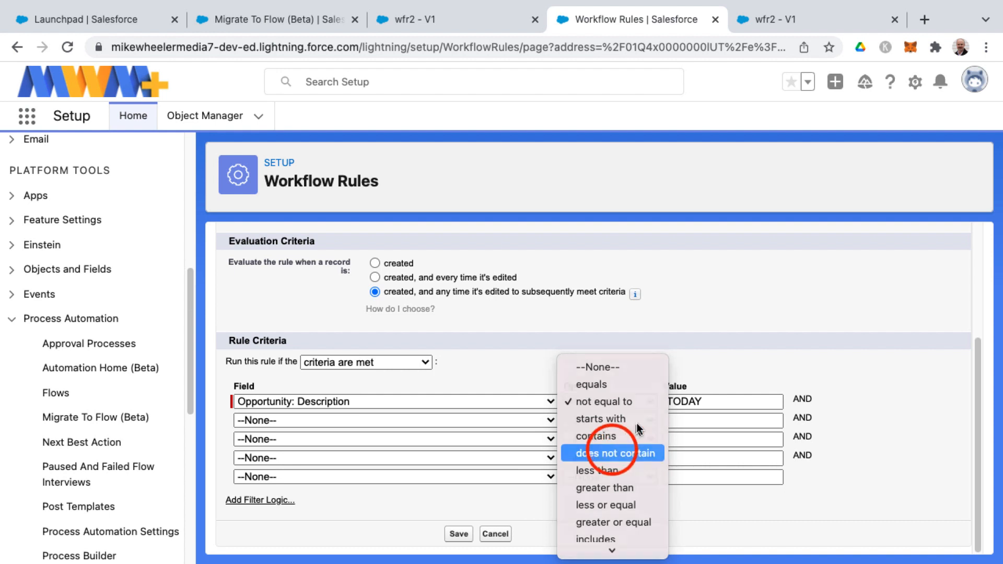
left_click(611, 453)
double_click(683, 401)
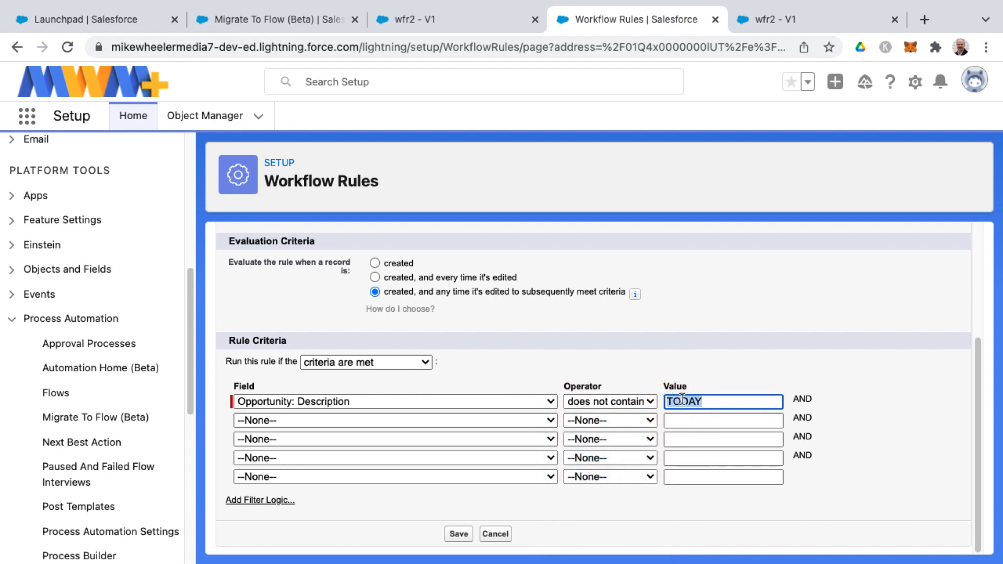
type("*")
left_click(460, 533)
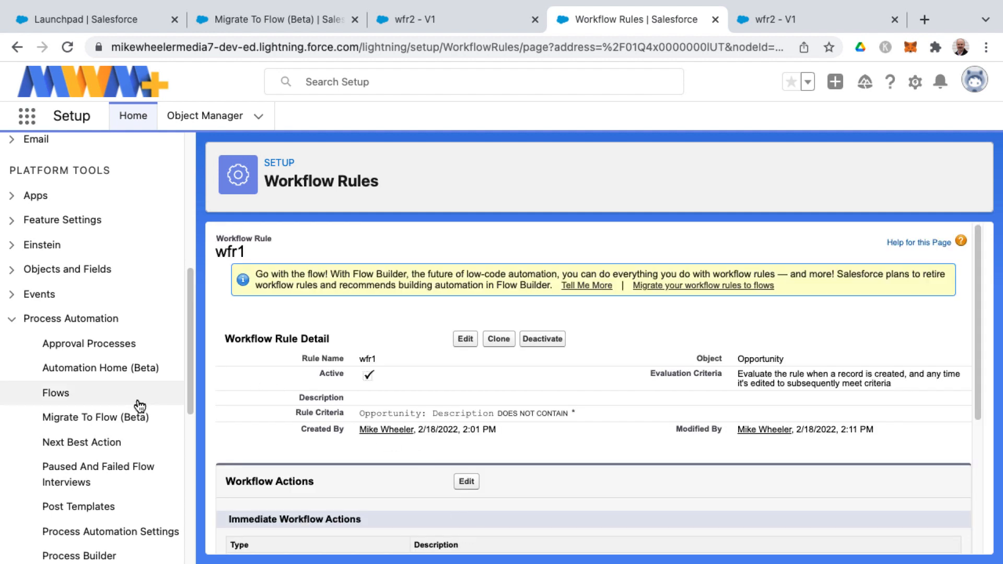
Return to Migrate To Flow (Beta) and try again to migrate the edited wfr1 rule to a flow.
scroll(119, 418, "down", 3)
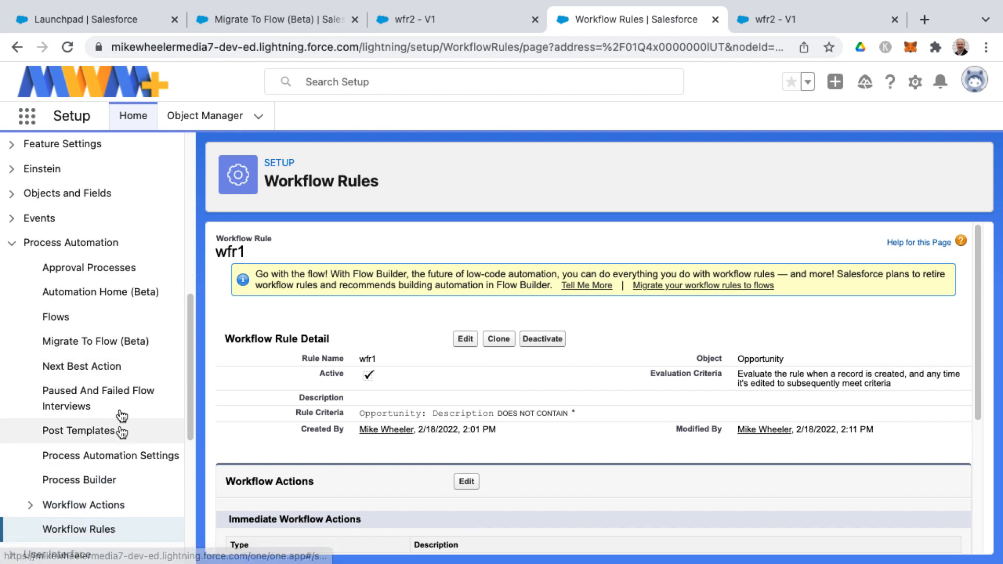
left_click(108, 341)
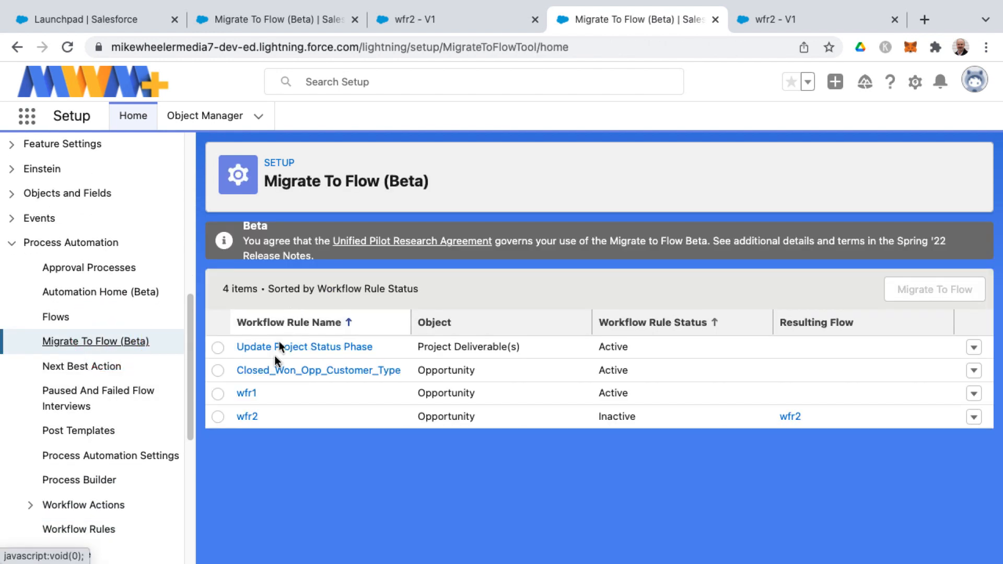
left_click(218, 394)
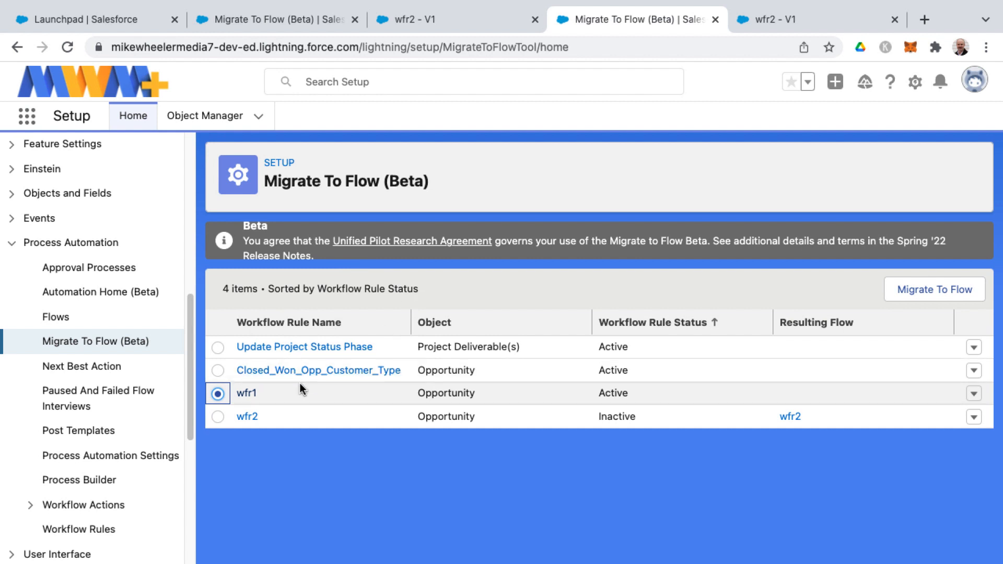
left_click(917, 292)
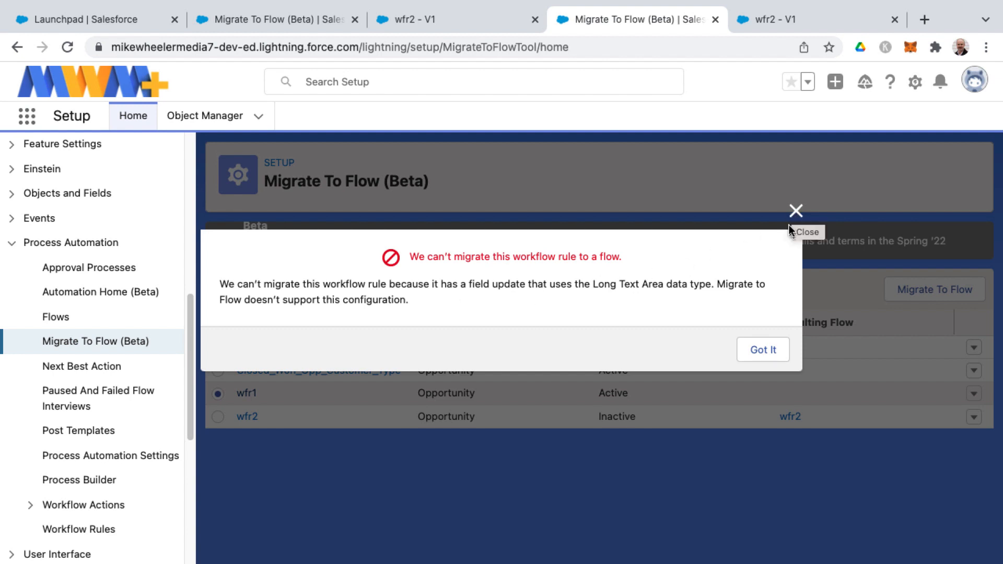
Dismiss the migration error, open wfr1 and remove the update desc field update from its immediate workflow actions, then finish editing.
left_click(796, 211)
left_click(246, 393)
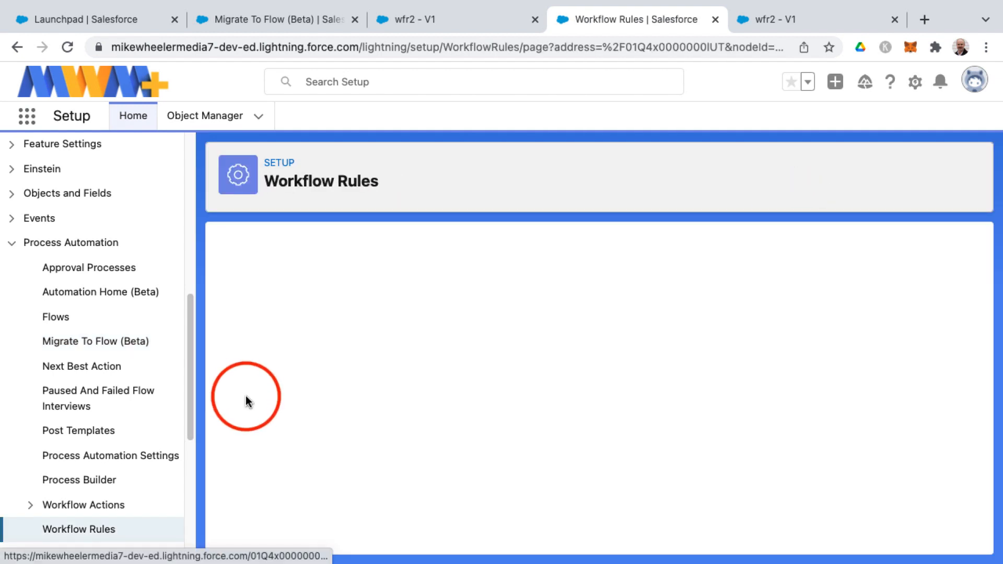
scroll(470, 258, "down", 5)
left_click(470, 258)
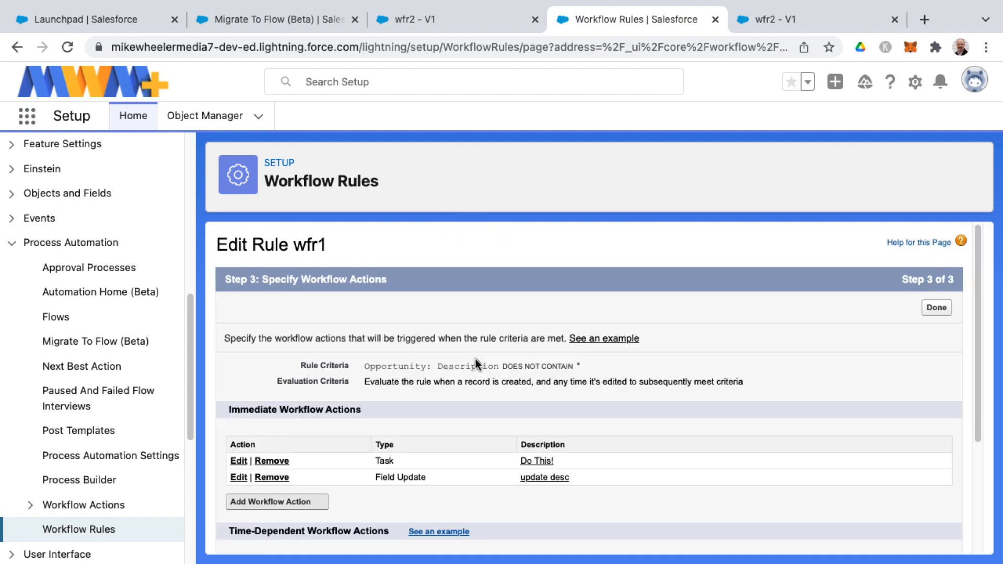
scroll(491, 426, "down", 3)
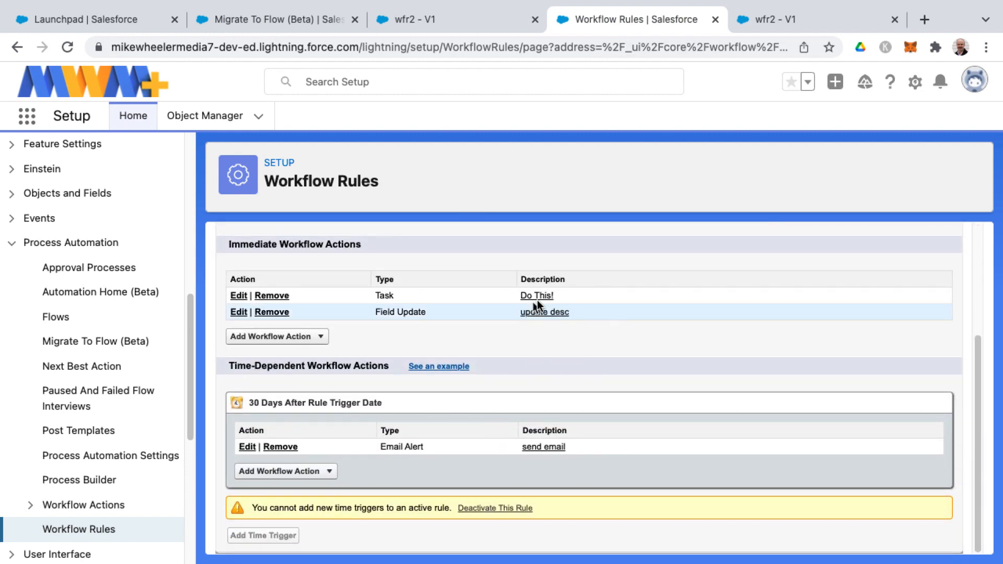
scroll(549, 313, "up", 3)
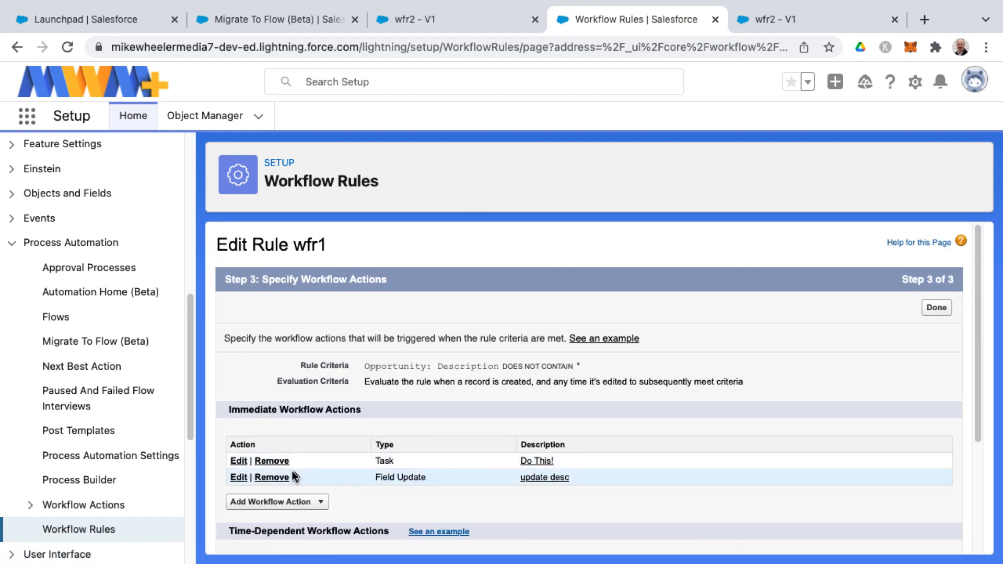
left_click(272, 477)
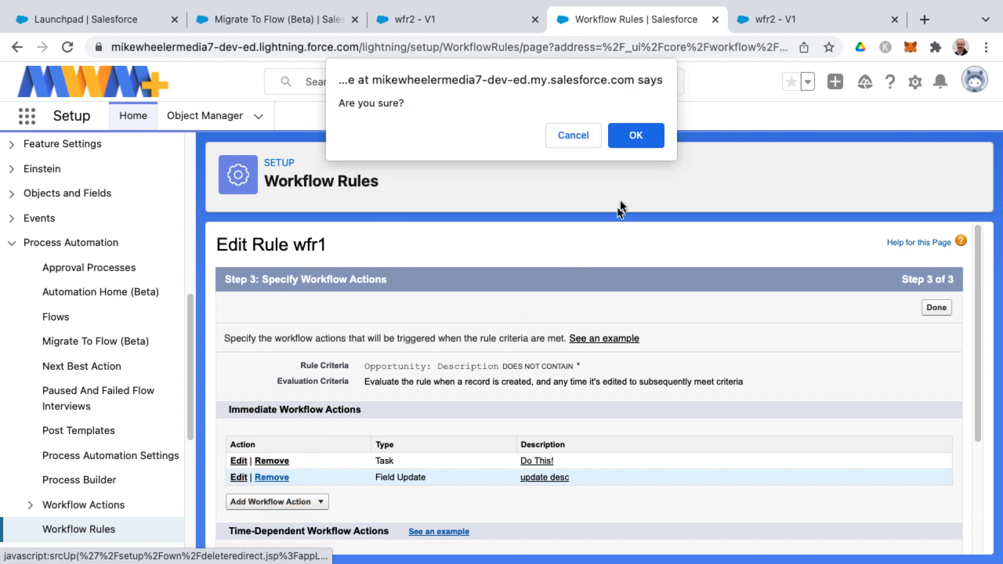
left_click(630, 138)
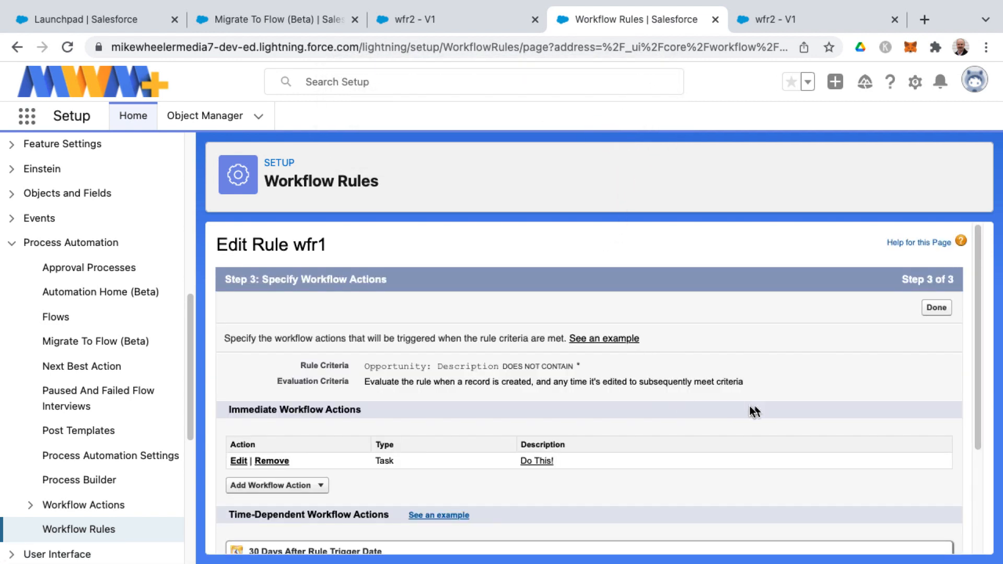
left_click(929, 308)
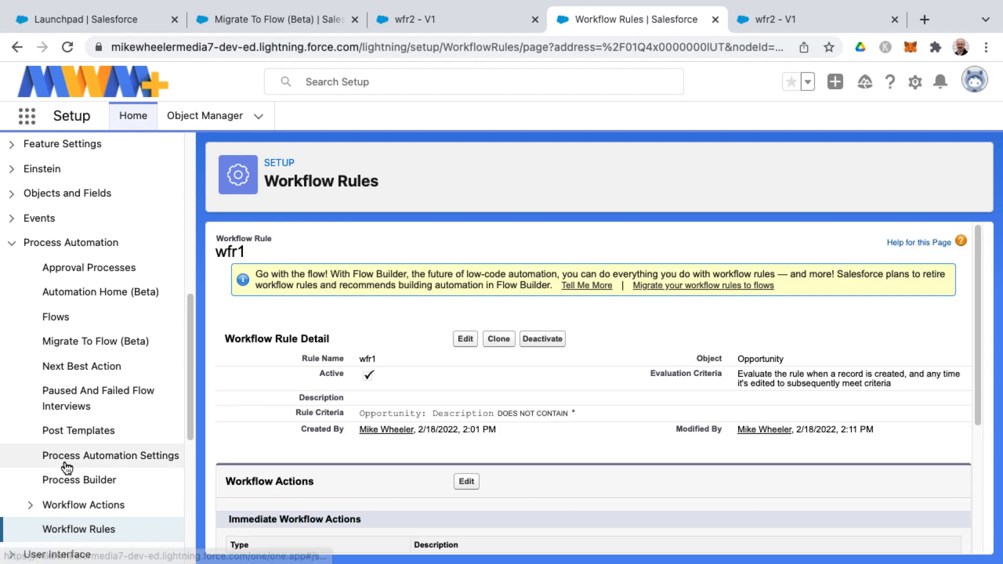
Return to Migrate To Flow (Beta) and try to migrate wfr1 without its field update, closing the resulting dialog.
left_click(86, 342)
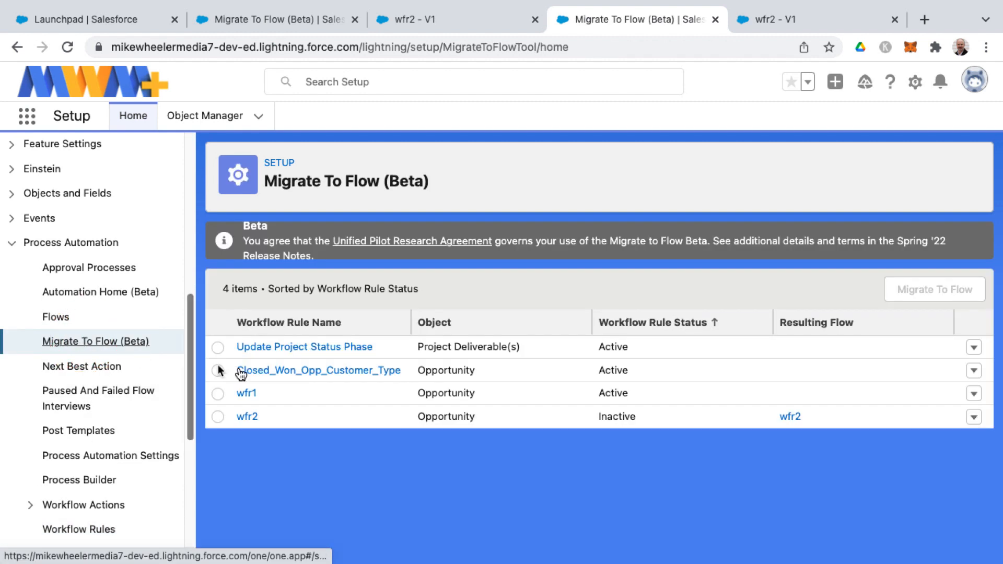
left_click(218, 394)
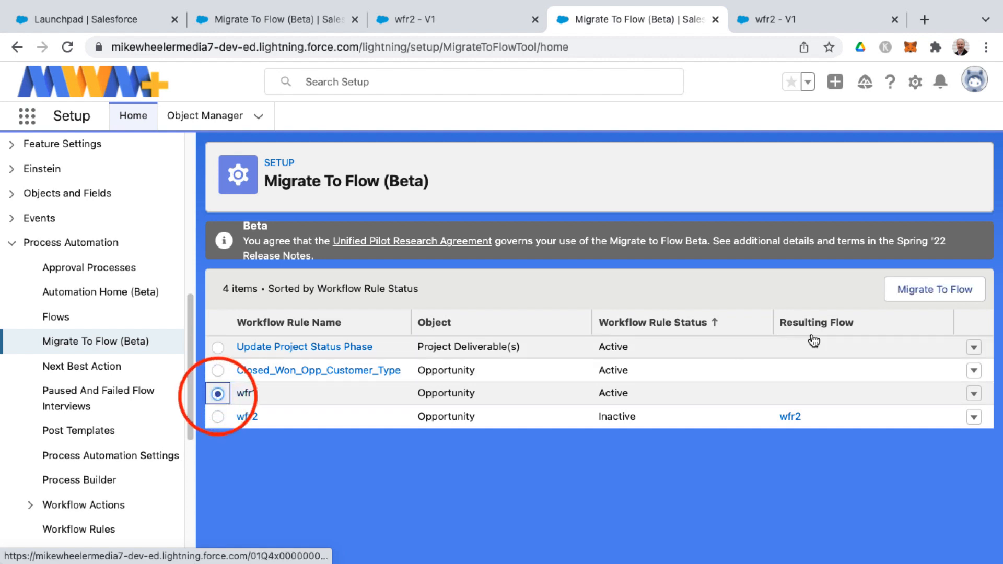
left_click(940, 288)
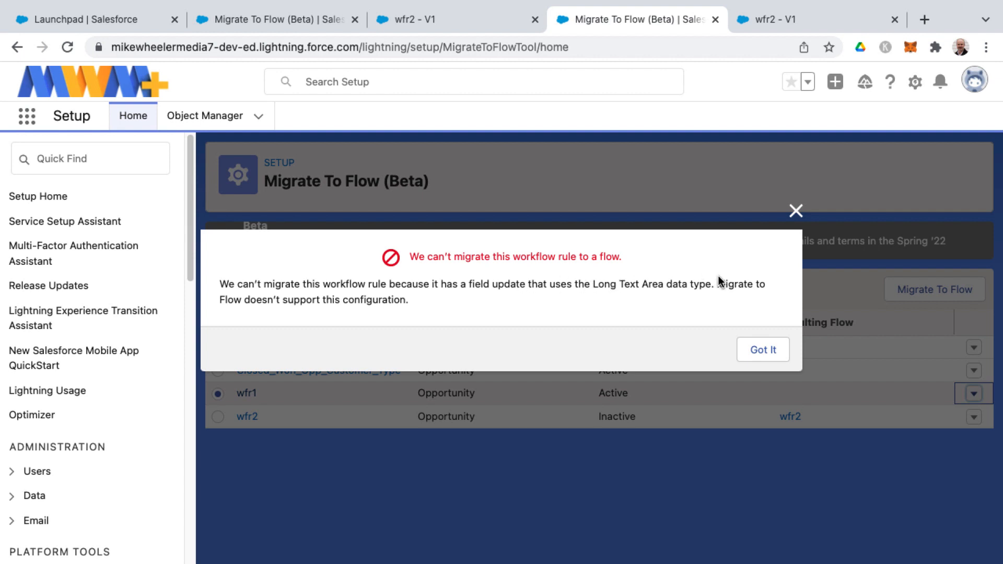
left_click(796, 212)
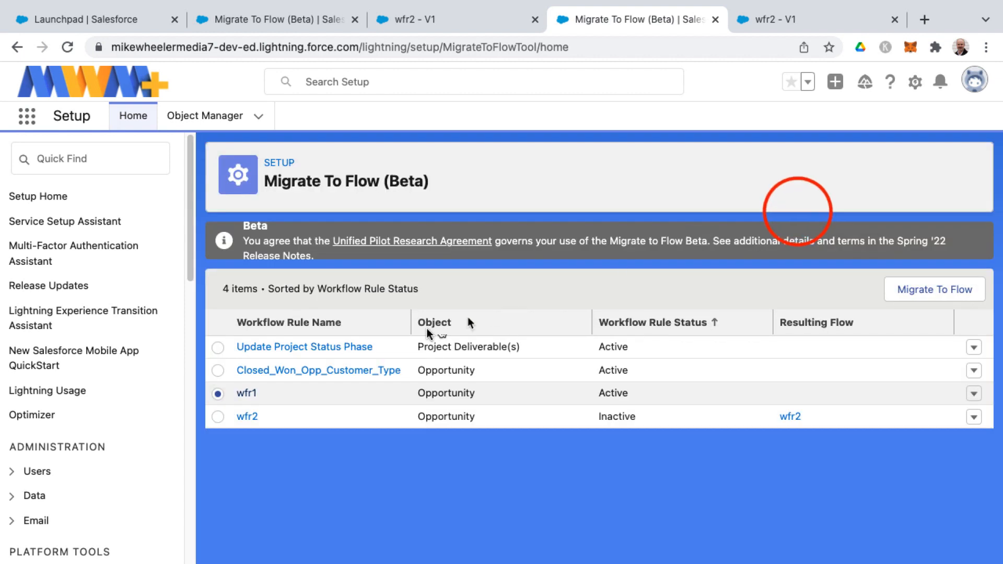
Reopen the wfr1 workflow rule and review its criteria and its remaining immediate and time-dependent actions.
left_click(247, 394)
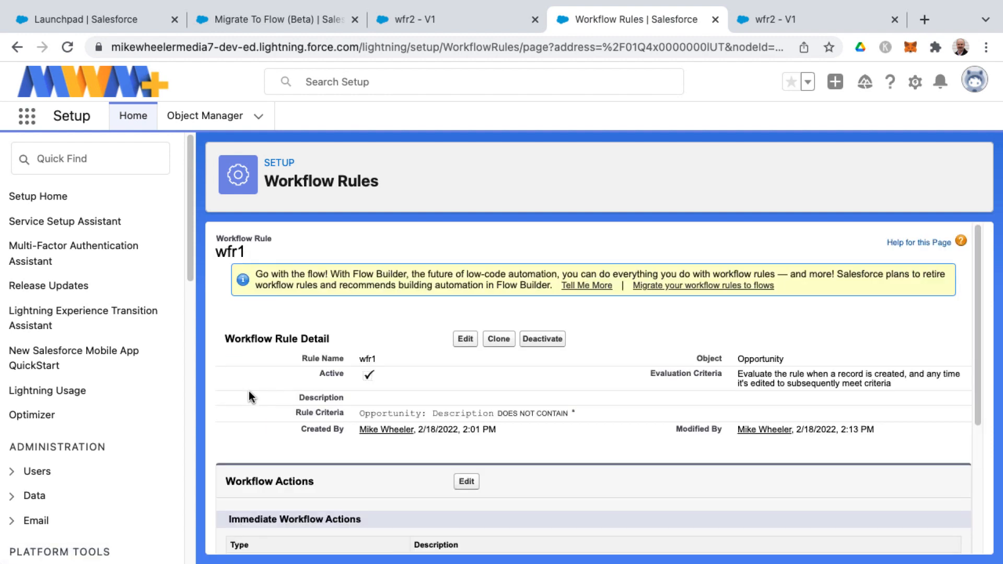
scroll(391, 434, "down", 5)
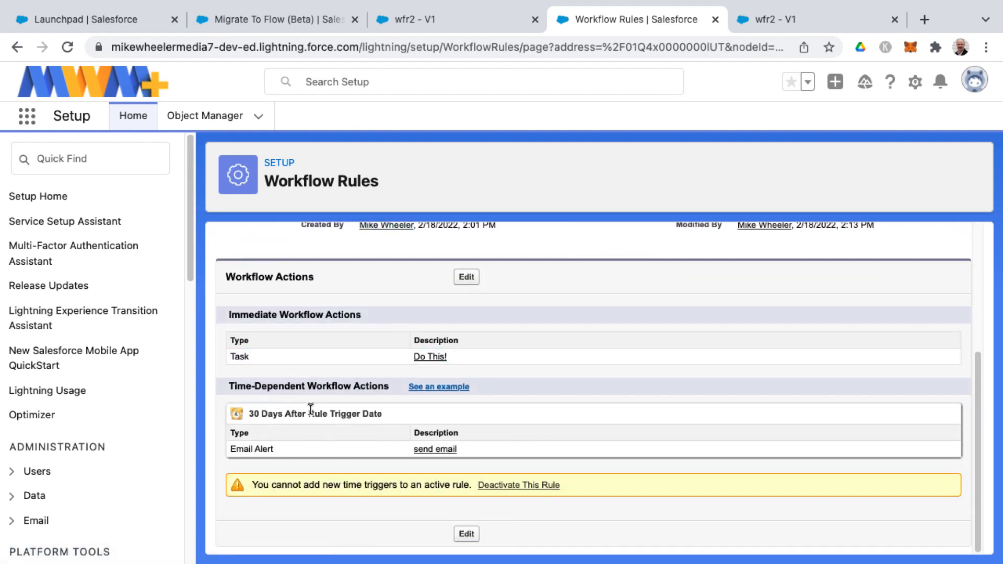
scroll(373, 390, "up", 5)
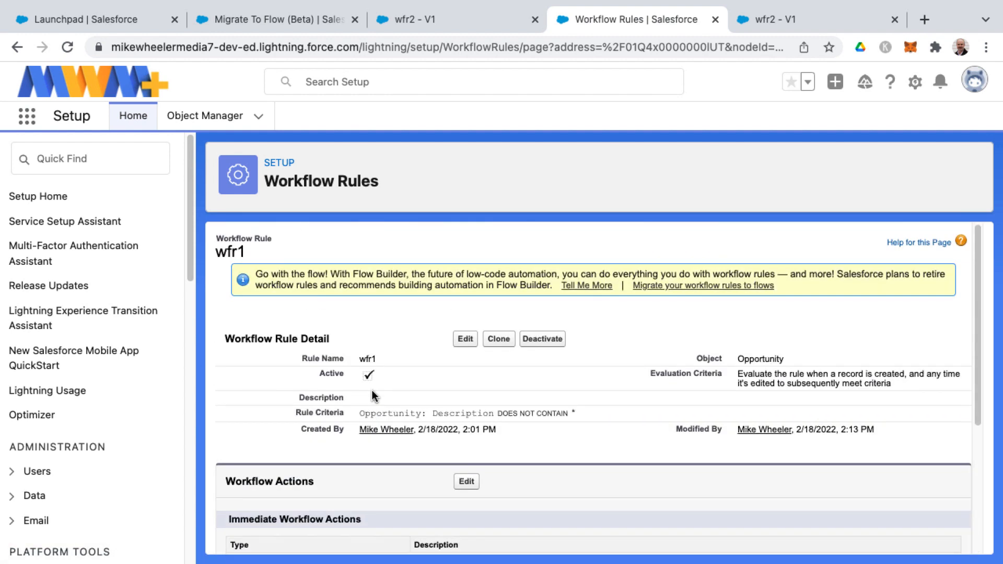